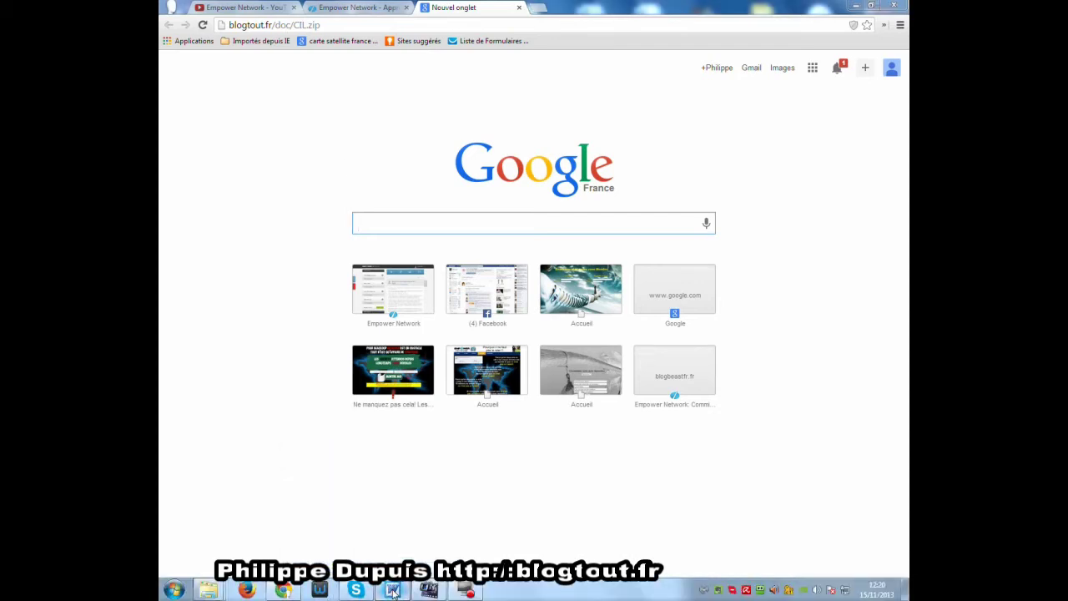
Download CIL.zip from blogtout.fr/doc/CIL.zip into the Empower Network\CIL folder and keep the flagged file.
{"action": "left_click", "coordinate": [421, 519]}
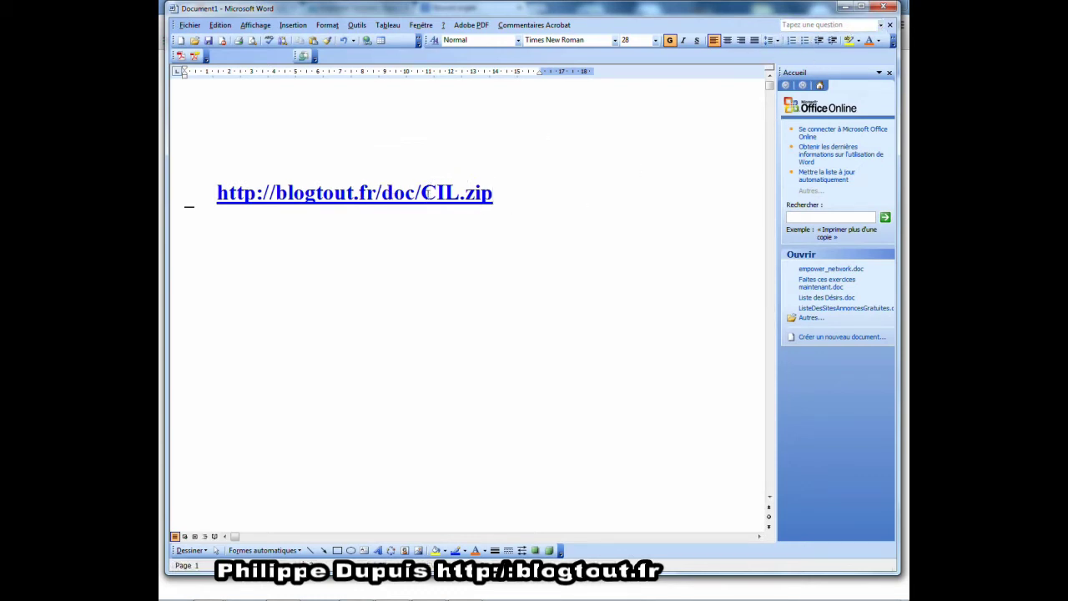
{"action": "left_click", "coordinate": [846, 9]}
{"action": "left_click", "coordinate": [350, 26]}
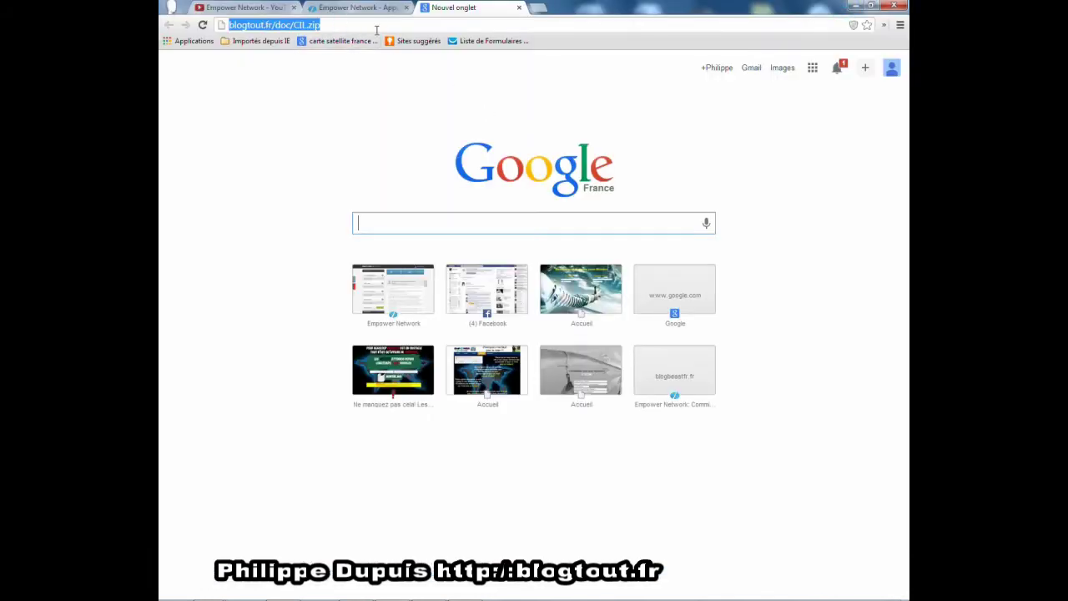
{"action": "key", "text": "Return"}
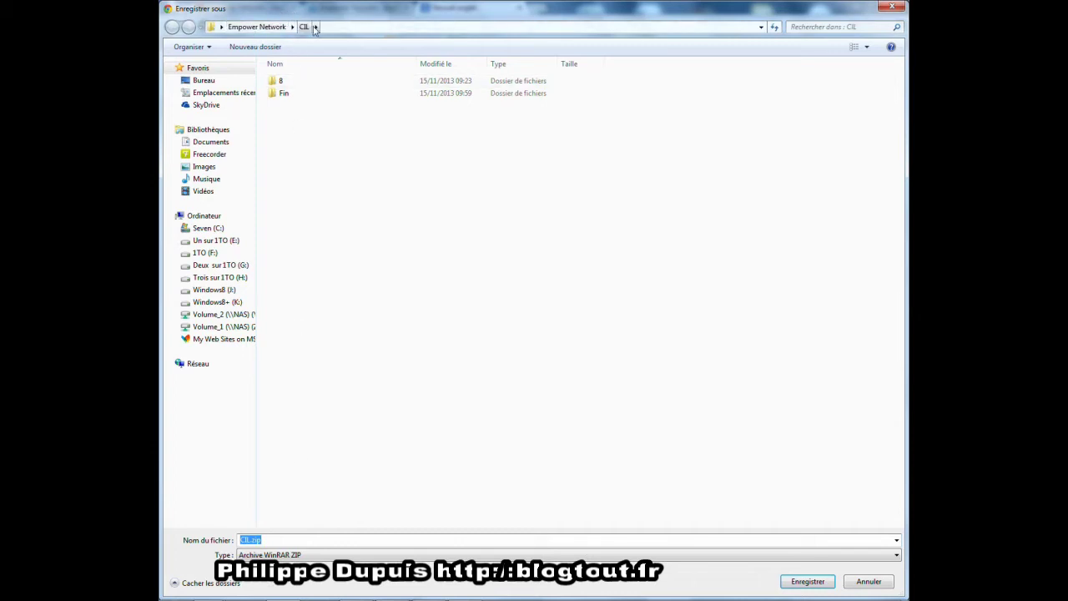
{"action": "left_click", "coordinate": [805, 582]}
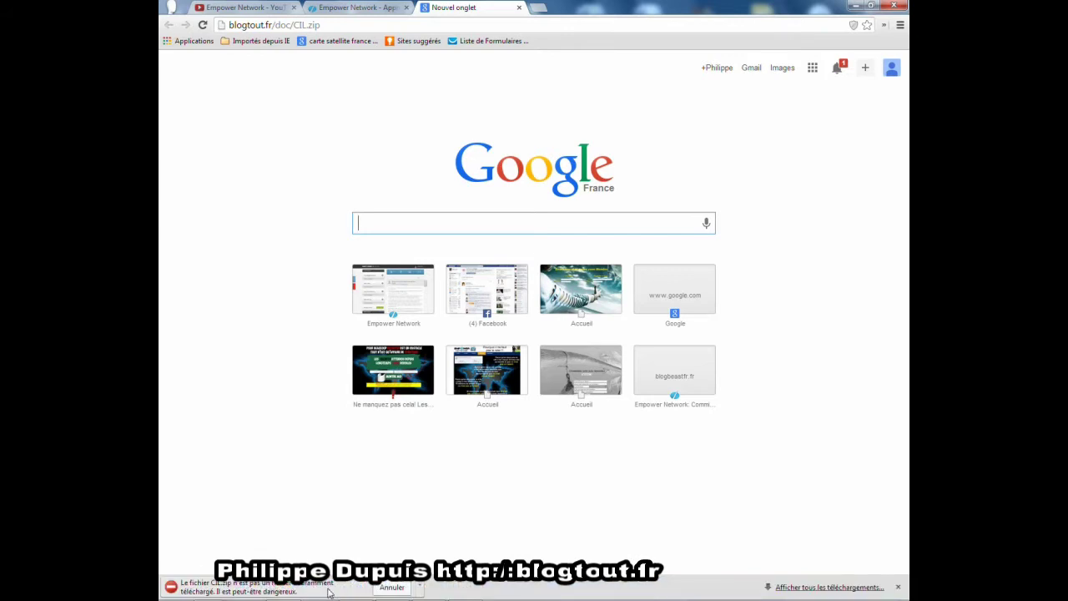
{"action": "left_click", "coordinate": [421, 588]}
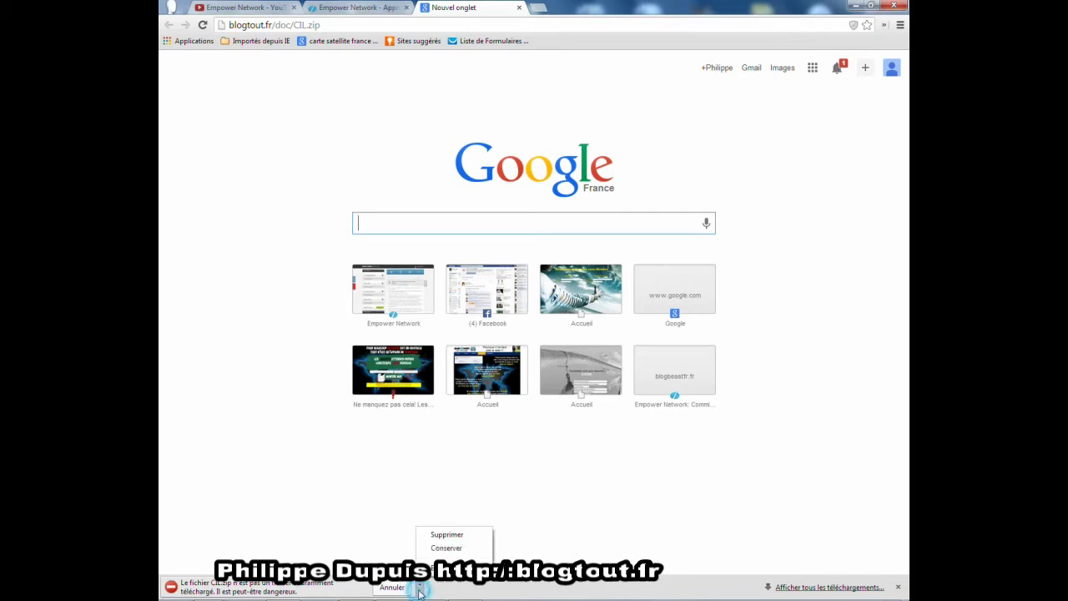
{"action": "left_click", "coordinate": [439, 551]}
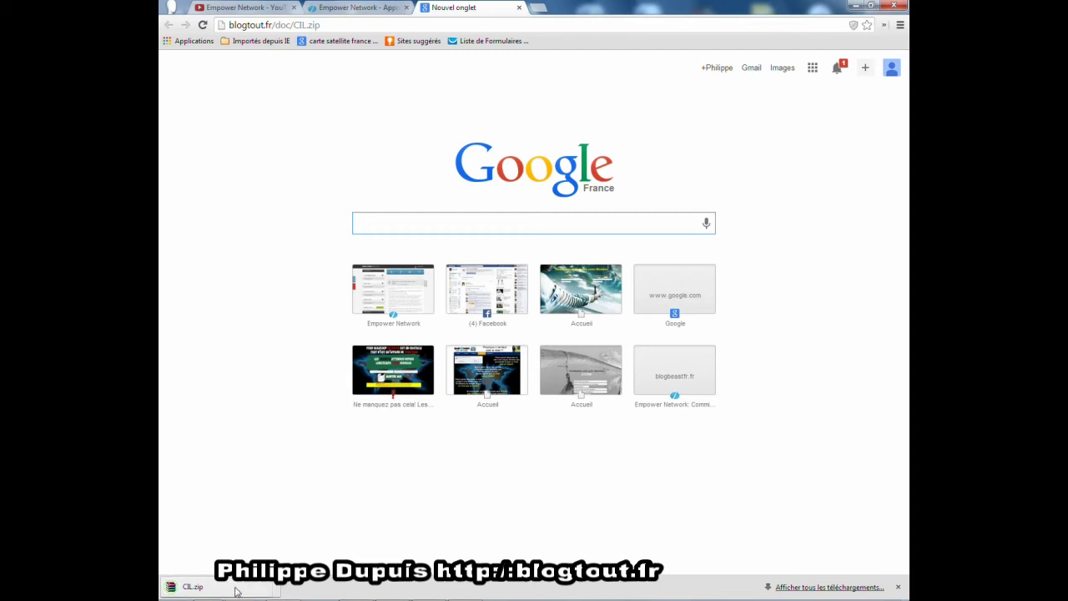
Locate the newest CIL.zip download in its folder and extract its contents there.
{"action": "left_click", "coordinate": [809, 588]}
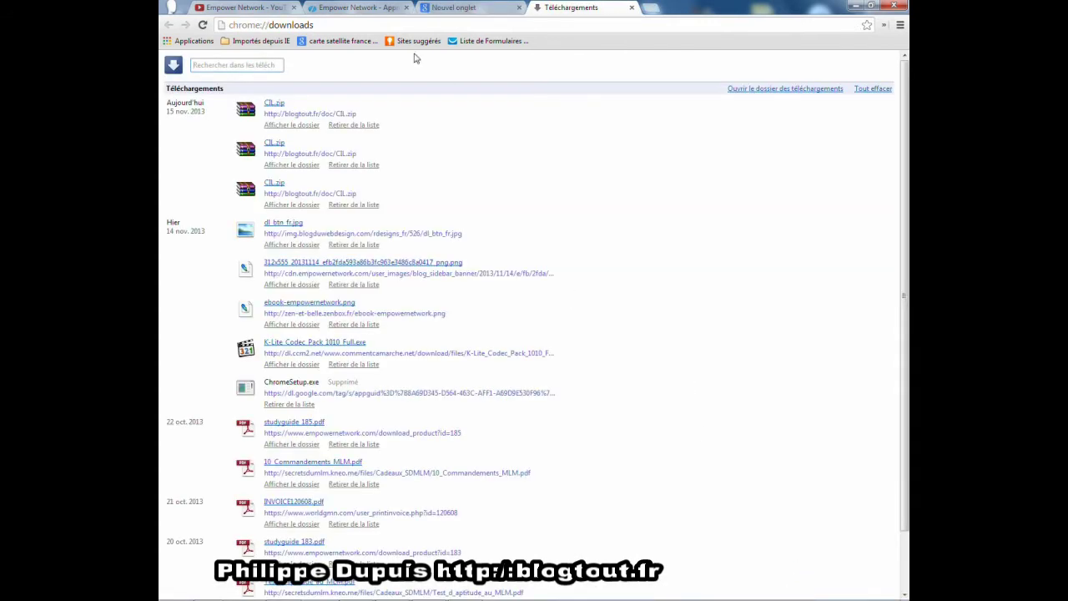
{"action": "left_click", "coordinate": [284, 124]}
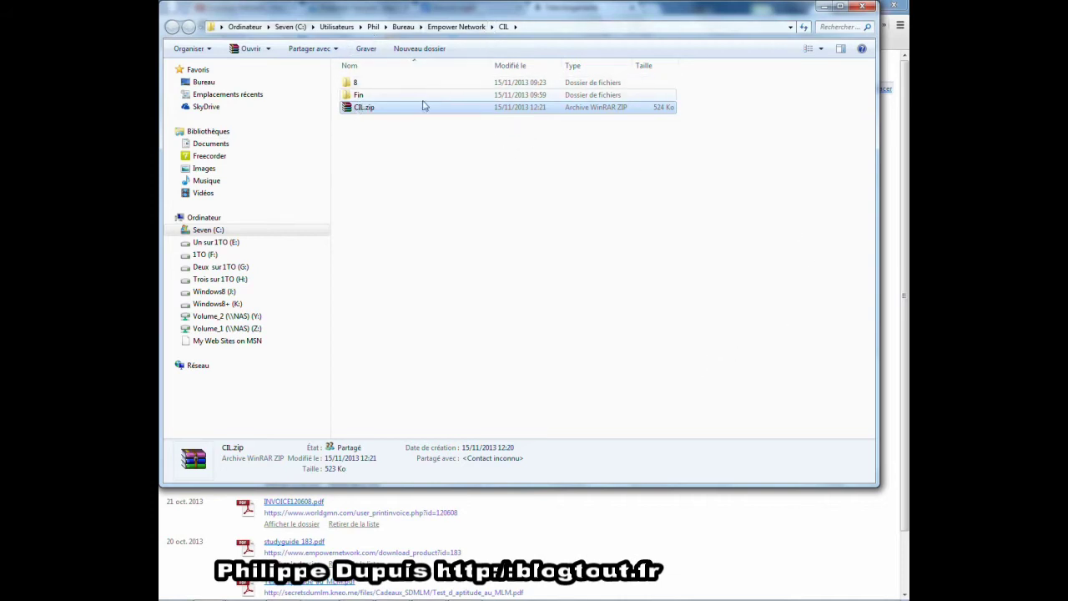
{"action": "right_click", "coordinate": [364, 115]}
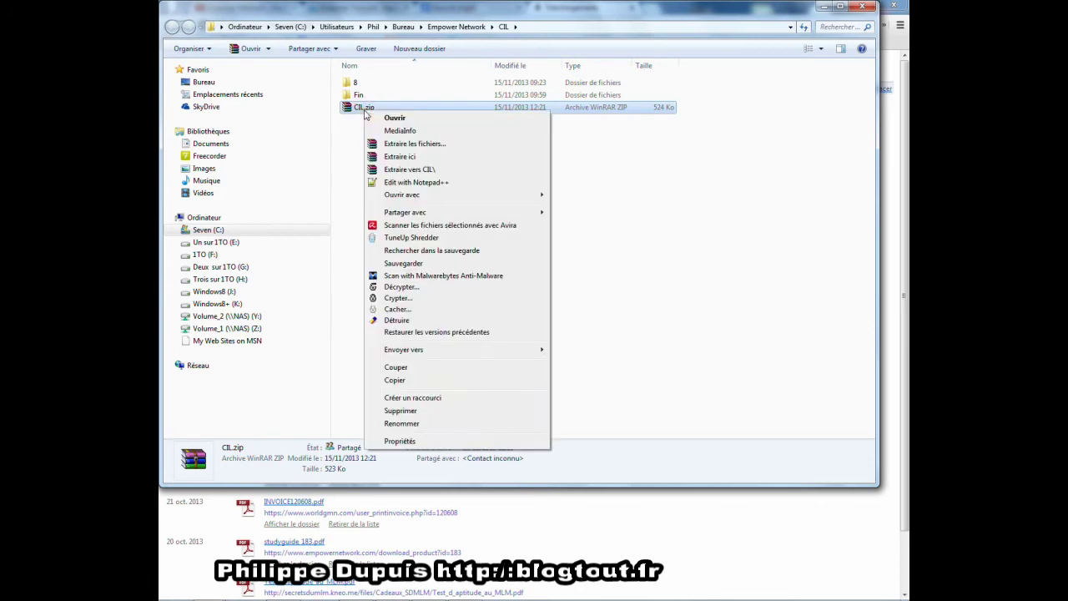
{"action": "left_click", "coordinate": [392, 155]}
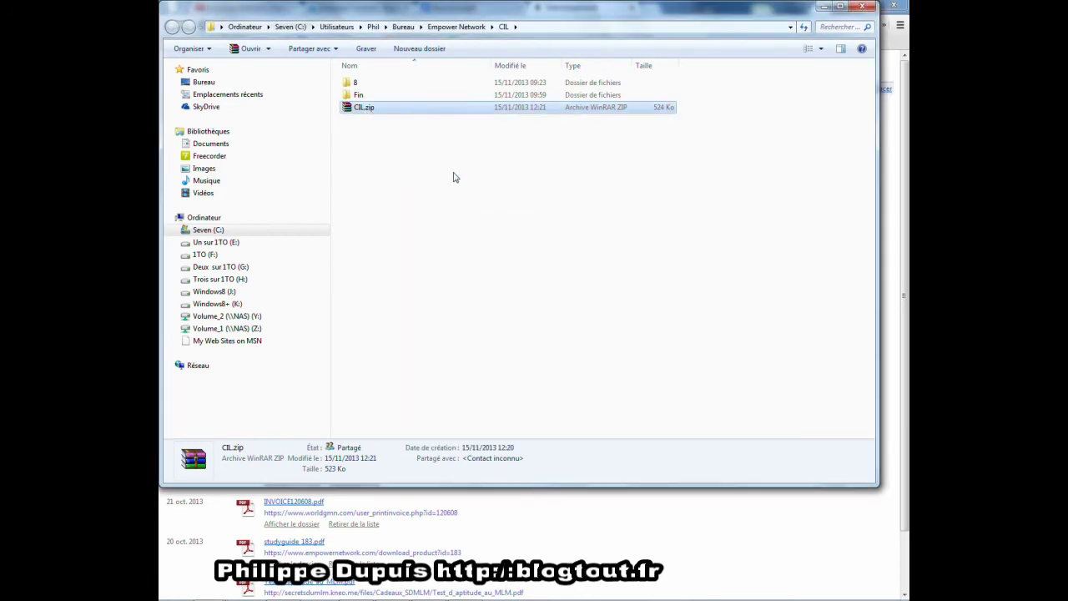
Delete the CIL.zip archive from the folder and confirm the deletion.
{"action": "right_click", "coordinate": [362, 119]}
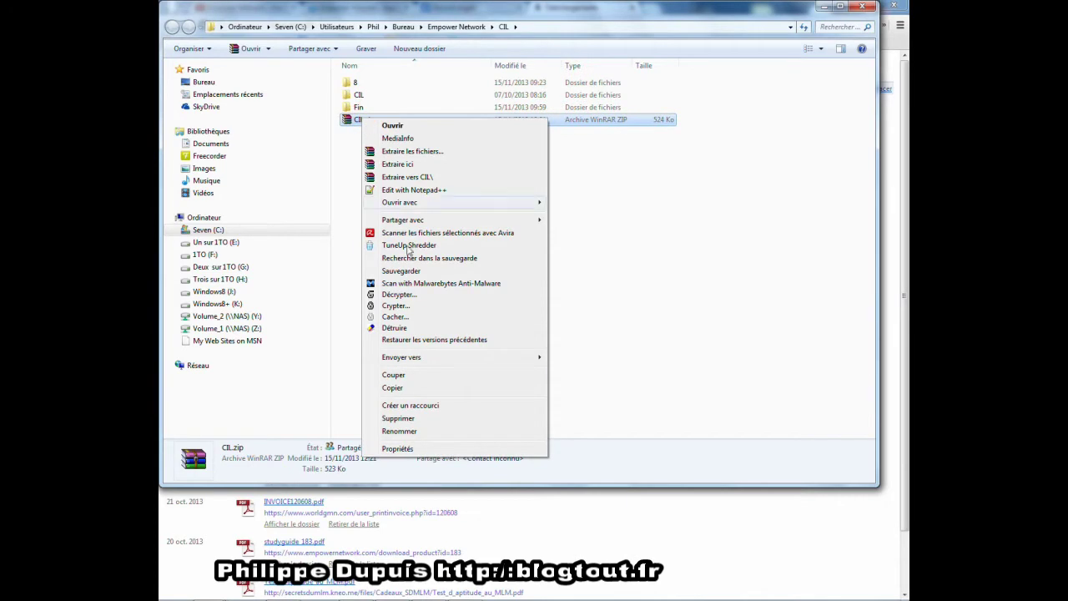
{"action": "left_click", "coordinate": [404, 418]}
{"action": "left_click", "coordinate": [581, 354]}
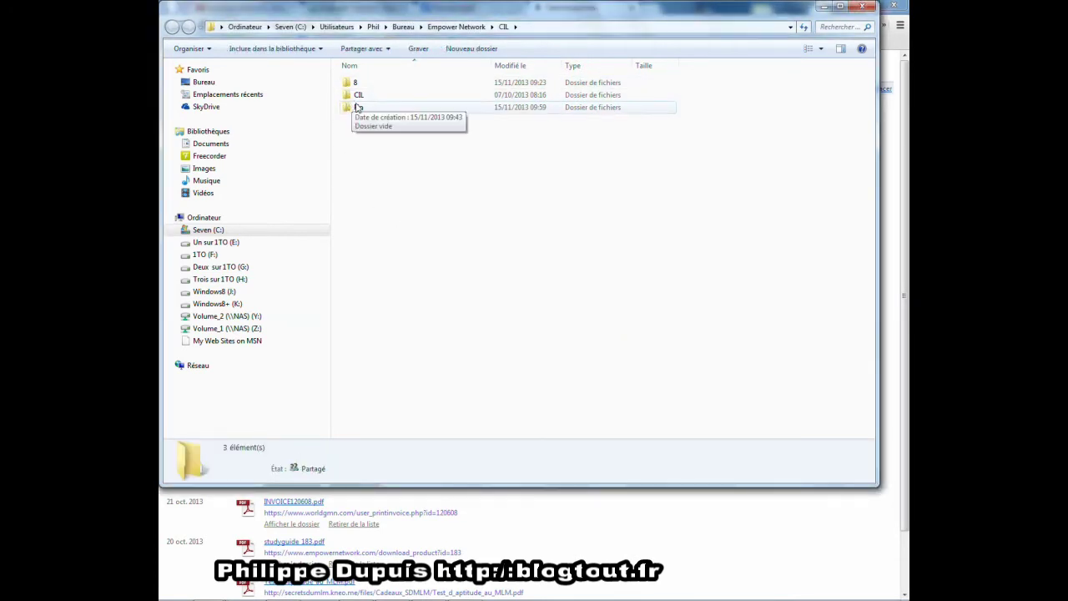
Look through the contents of the extracted CIL folder, the Fin folder and the photo folder 8.
{"action": "double_click", "coordinate": [359, 96]}
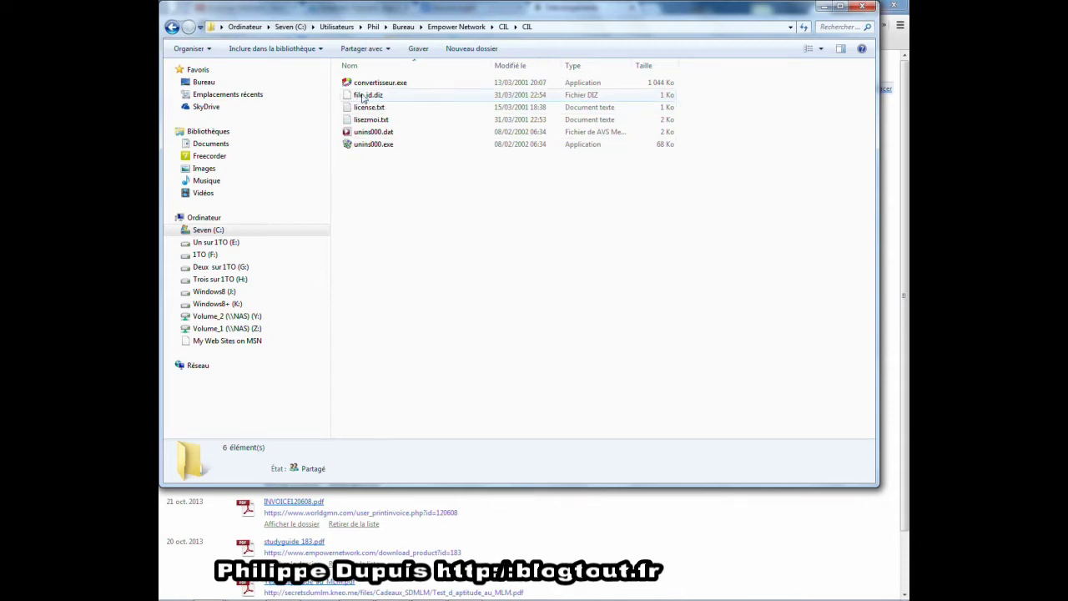
{"action": "left_click", "coordinate": [502, 26]}
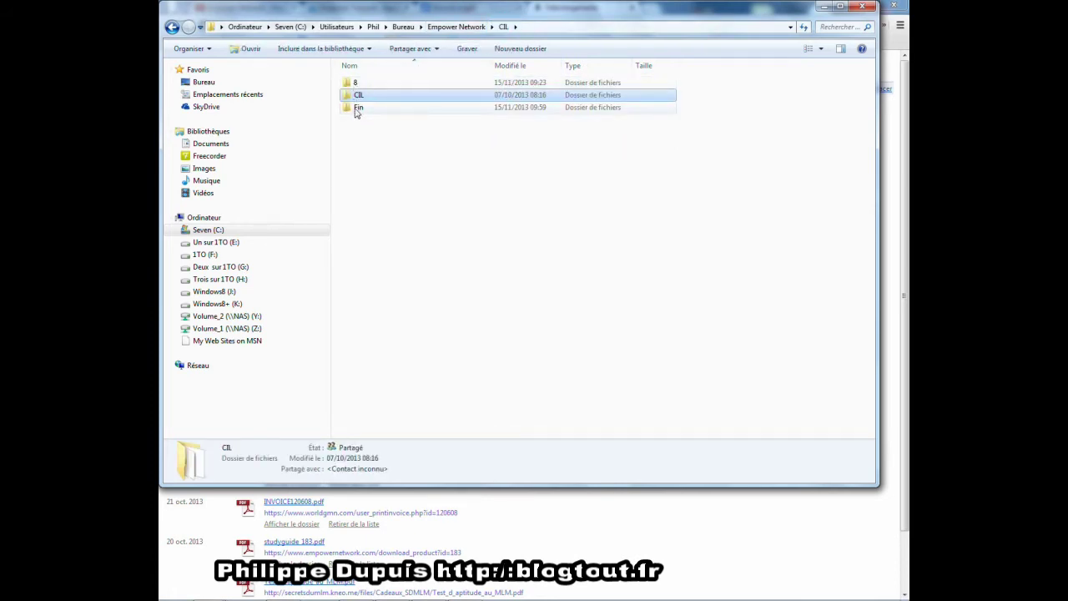
{"action": "double_click", "coordinate": [357, 108]}
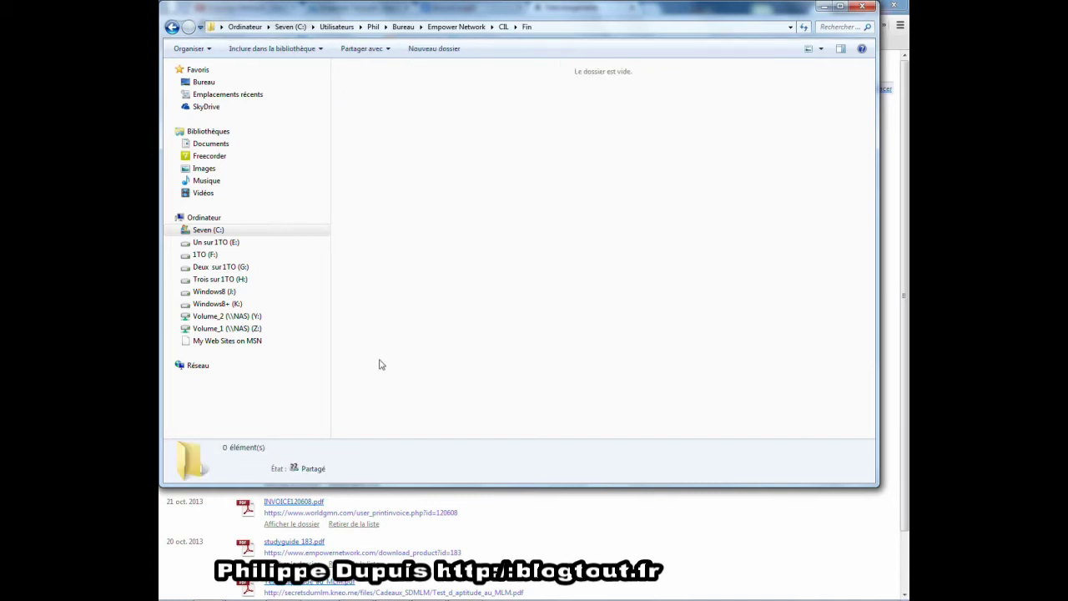
{"action": "left_click", "coordinate": [503, 27]}
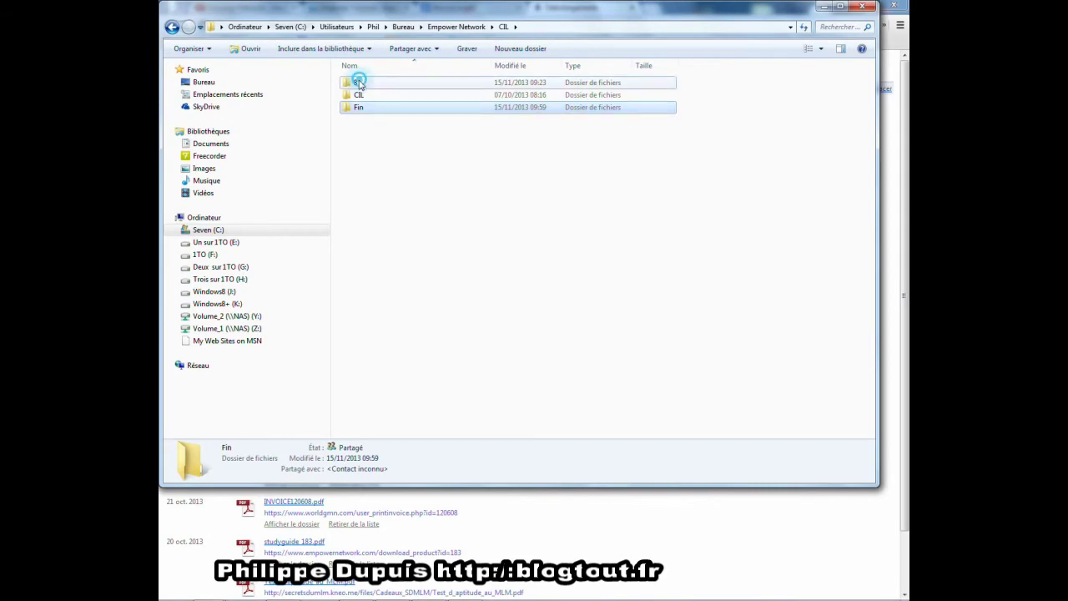
{"action": "double_click", "coordinate": [358, 83]}
{"action": "mouse_move", "coordinate": [868, 119]}
{"action": "left_mouse_down"}
{"action": "mouse_move", "coordinate": [870, 354]}
{"action": "mouse_move", "coordinate": [869, 112]}
{"action": "left_mouse_up"}
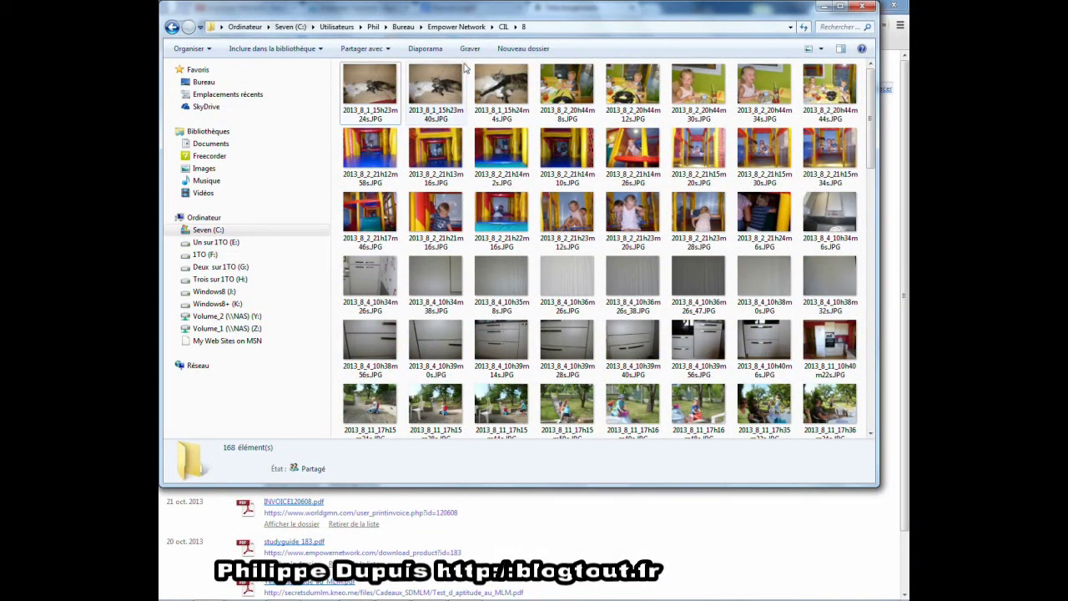
Check the size and file count of folder 8 in its properties, then close them without changes.
{"action": "left_click", "coordinate": [504, 27]}
{"action": "left_click", "coordinate": [361, 83]}
{"action": "right_click", "coordinate": [361, 83]}
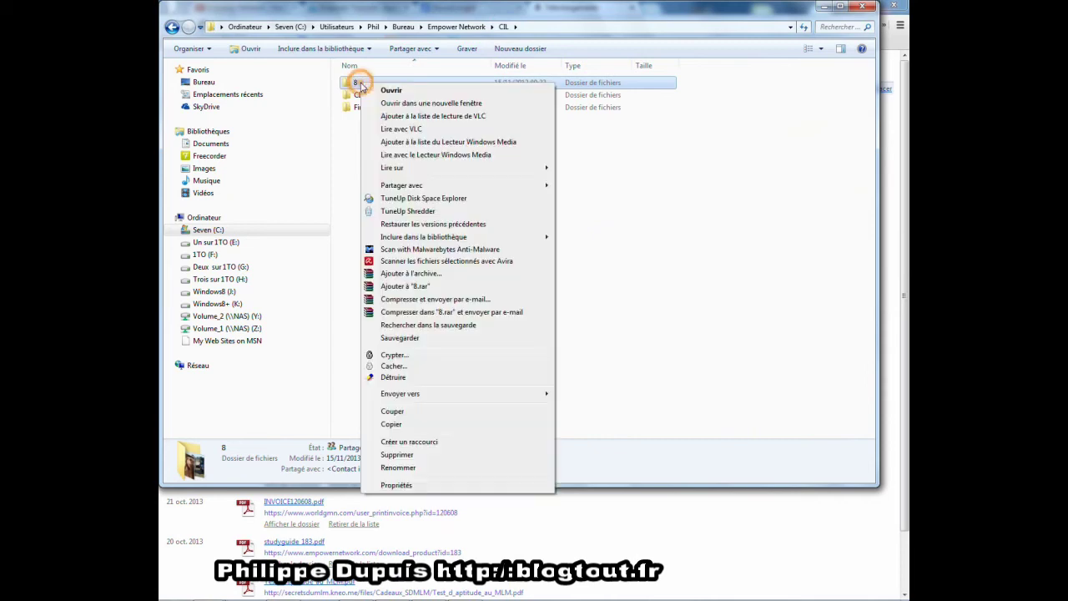
{"action": "left_click", "coordinate": [419, 485]}
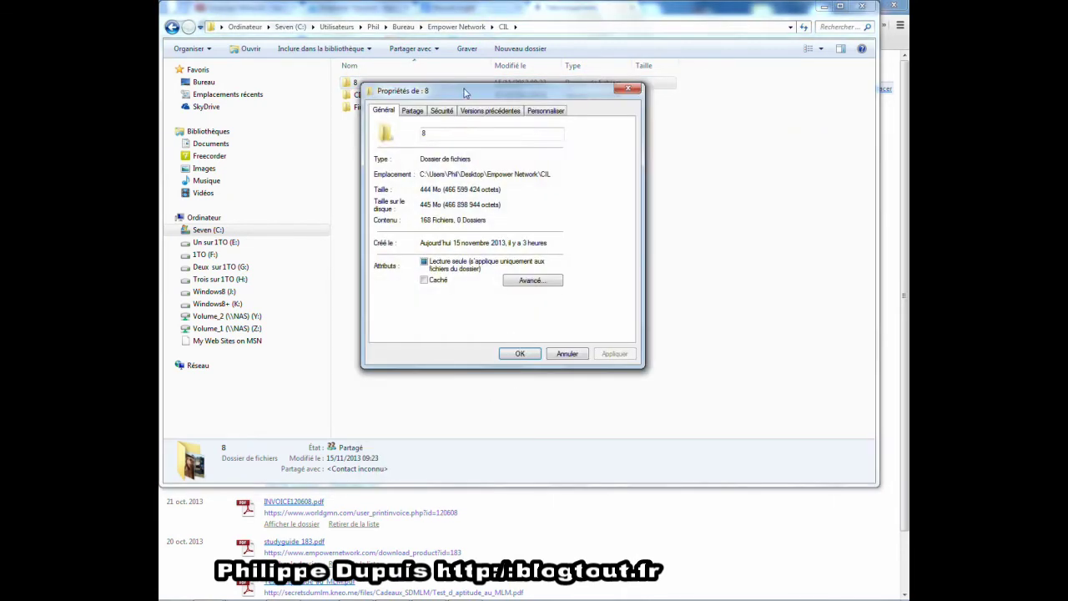
{"action": "left_click_drag", "start_coordinate": [461, 91], "coordinate": [471, 123]}
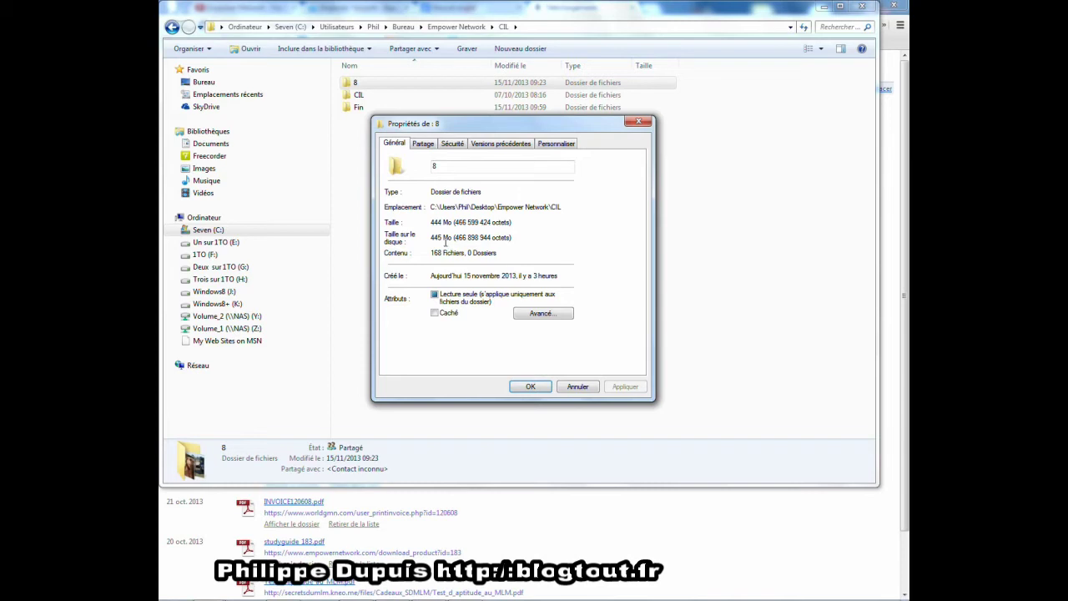
{"action": "left_click", "coordinate": [582, 388]}
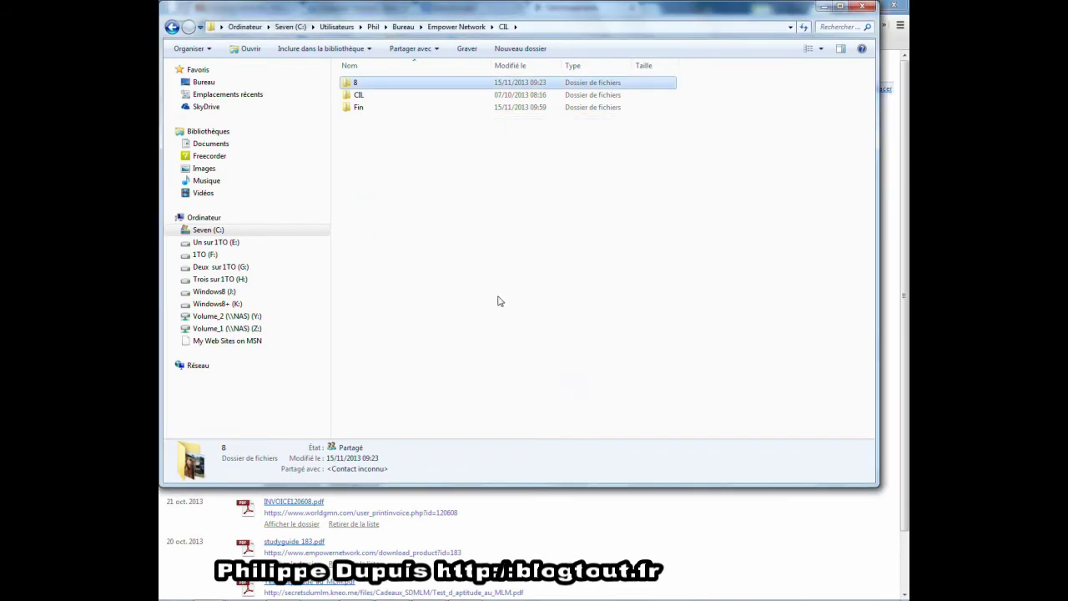
Check the dimensions and file sizes of the first five photos in folder 8.
{"action": "double_click", "coordinate": [361, 84]}
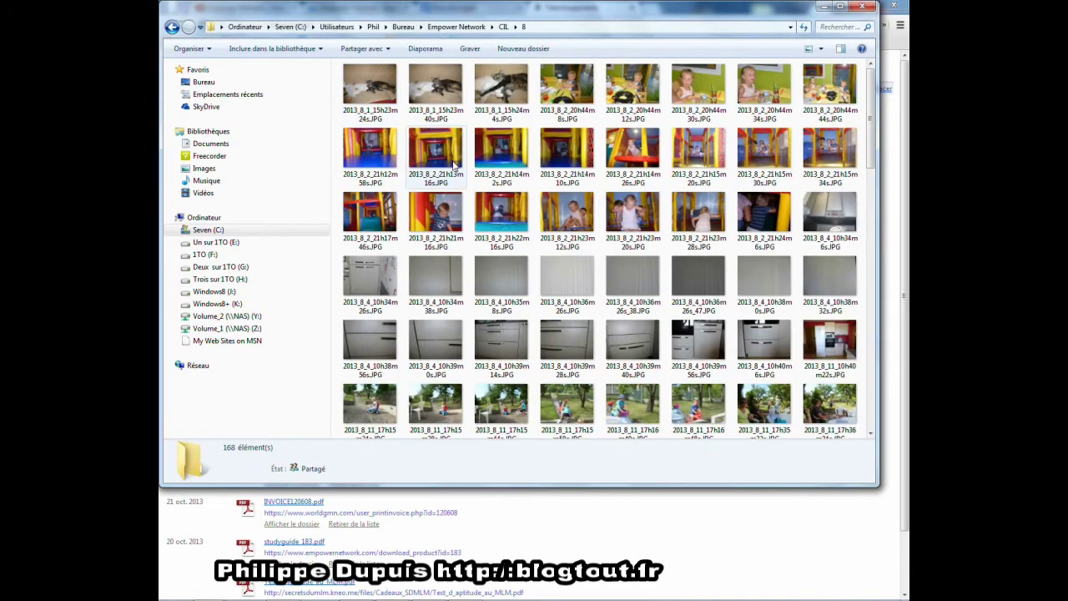
{"action": "left_click", "coordinate": [397, 111]}
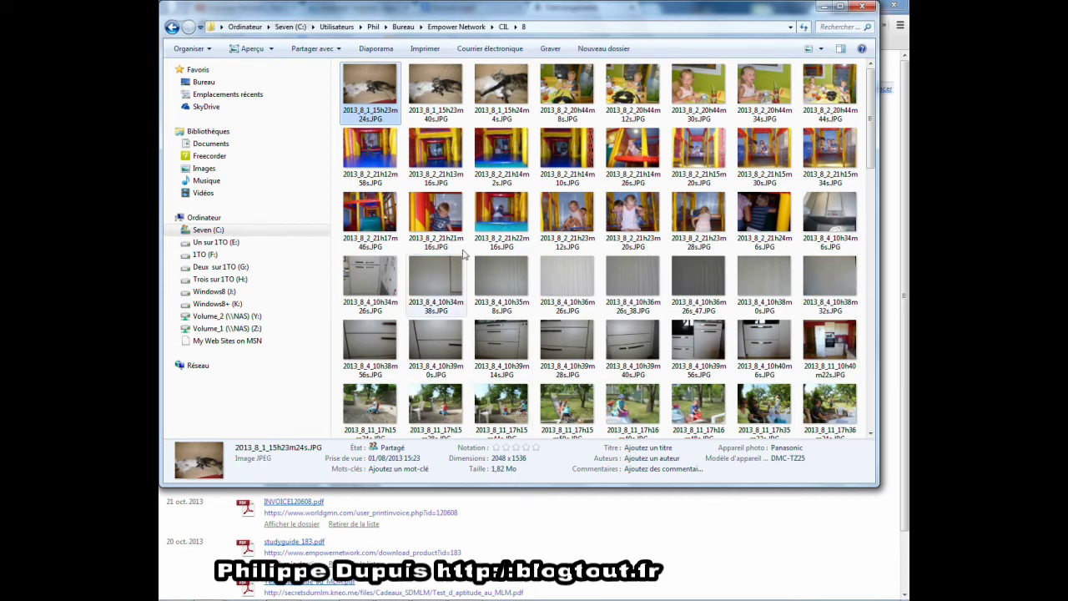
{"action": "left_click", "coordinate": [449, 114]}
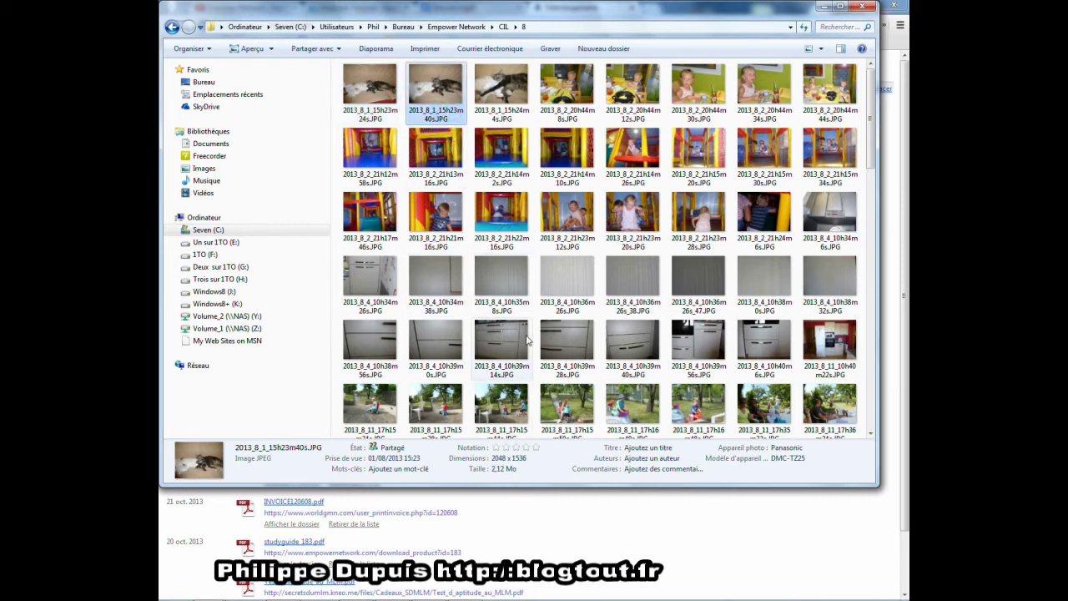
{"action": "left_click", "coordinate": [513, 108]}
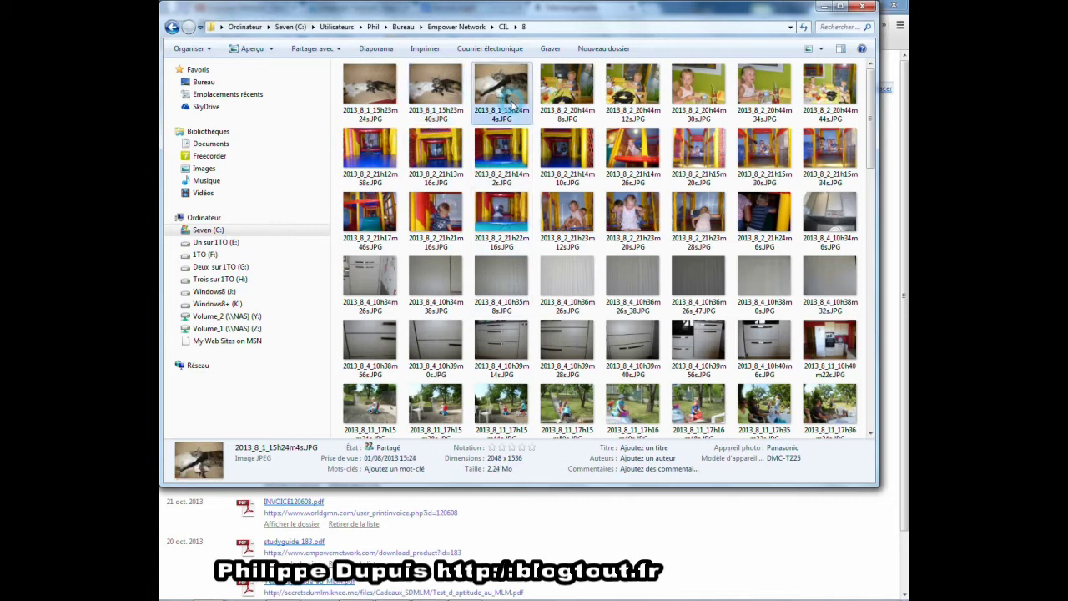
{"action": "left_click", "coordinate": [552, 109]}
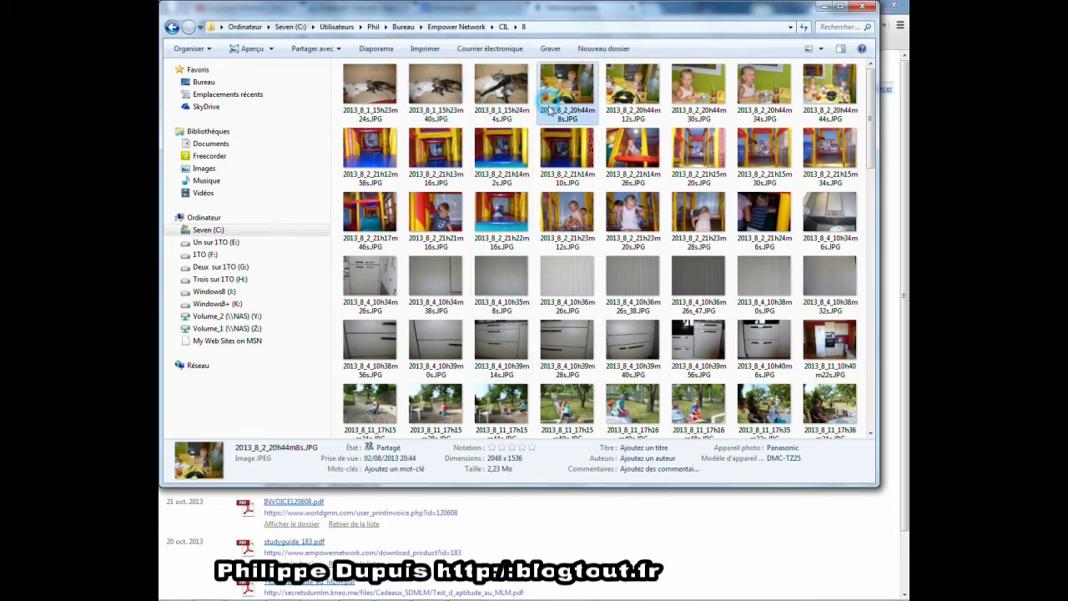
{"action": "left_click", "coordinate": [639, 96]}
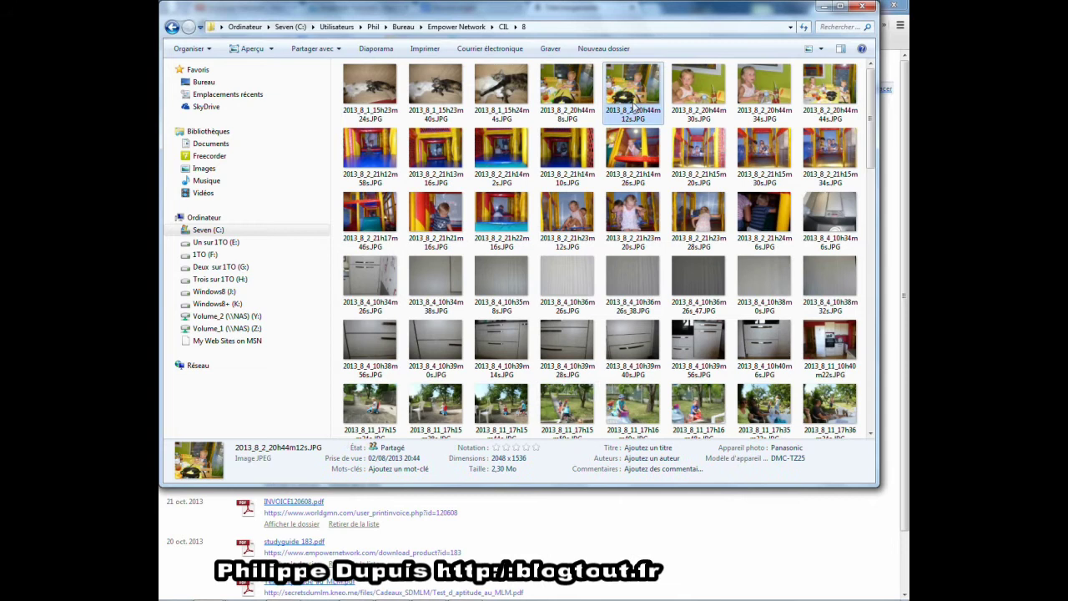
Launch convertisseur.exe from the extracted CIL subfolder.
{"action": "left_click", "coordinate": [503, 27]}
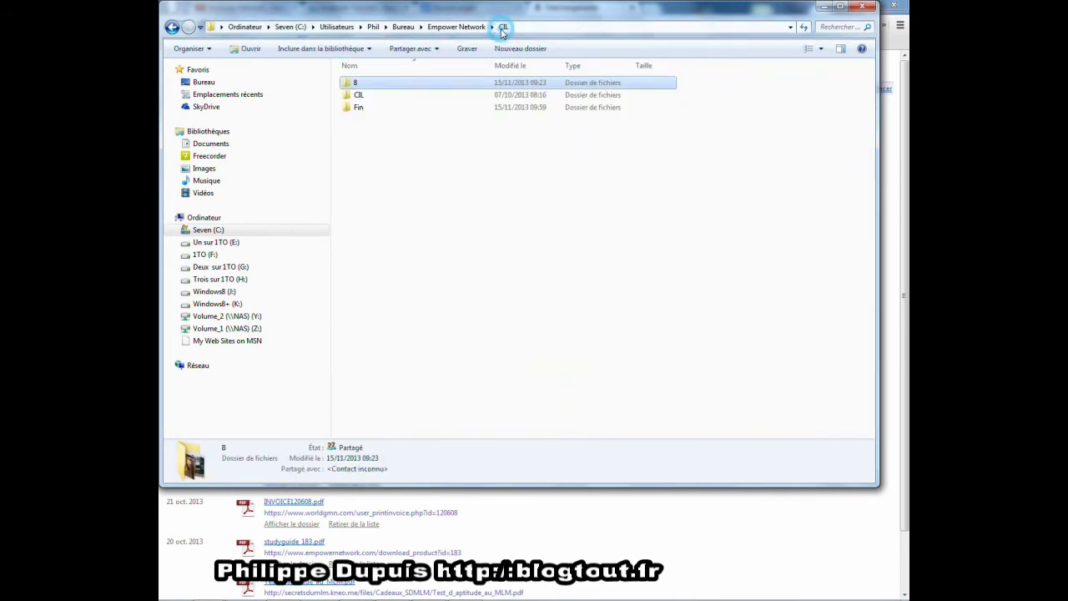
{"action": "double_click", "coordinate": [359, 95]}
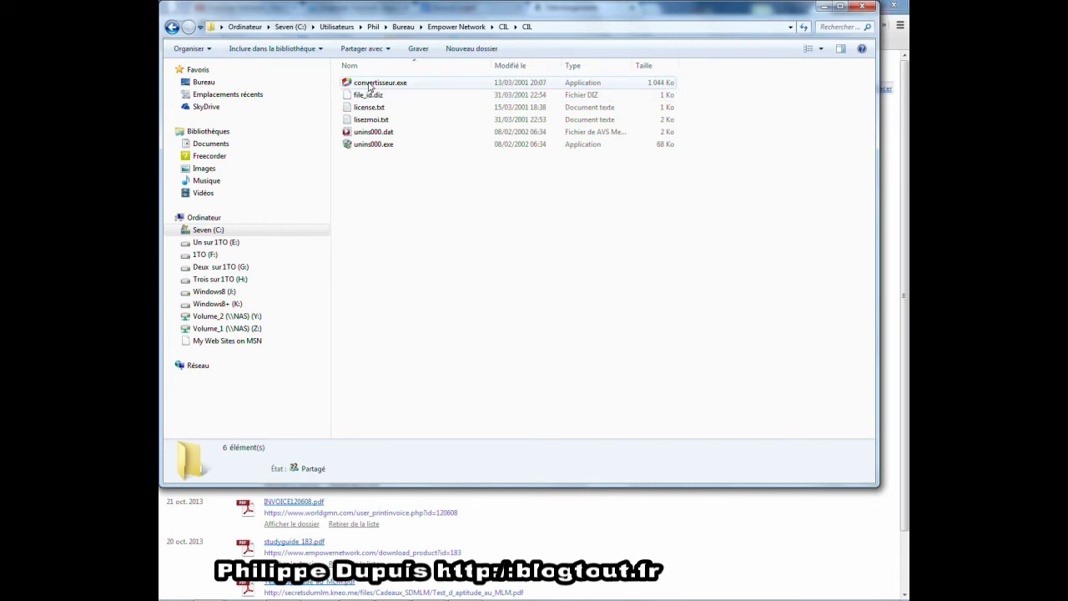
{"action": "double_click", "coordinate": [372, 84]}
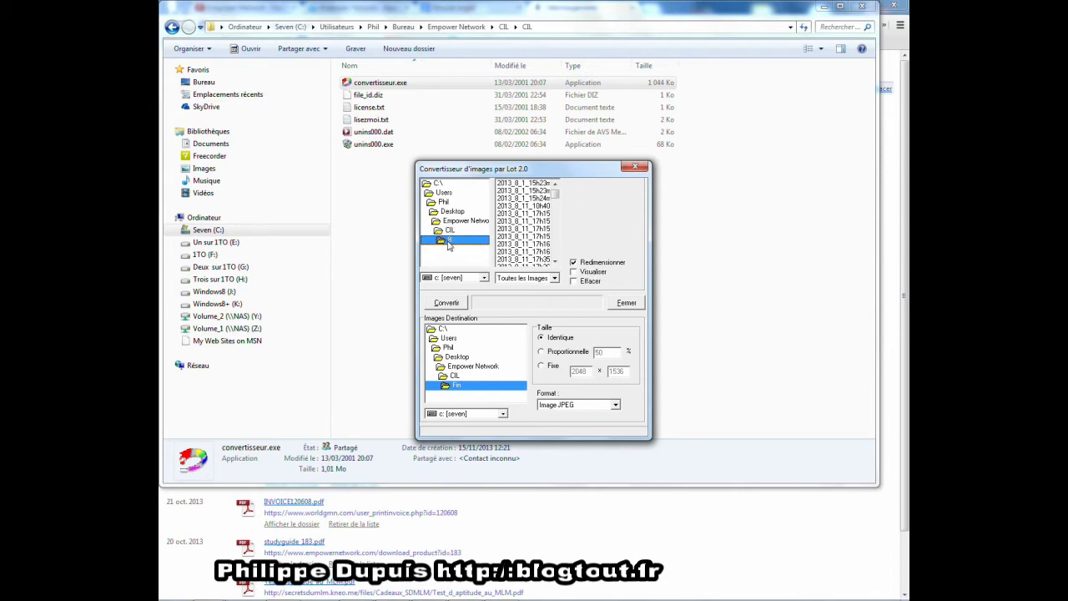
Preview the first source image, then select three non-adjacent 2013_8_11 images (10h40, 17h15 and 17h35) together in the source list.
{"action": "left_click", "coordinate": [522, 183]}
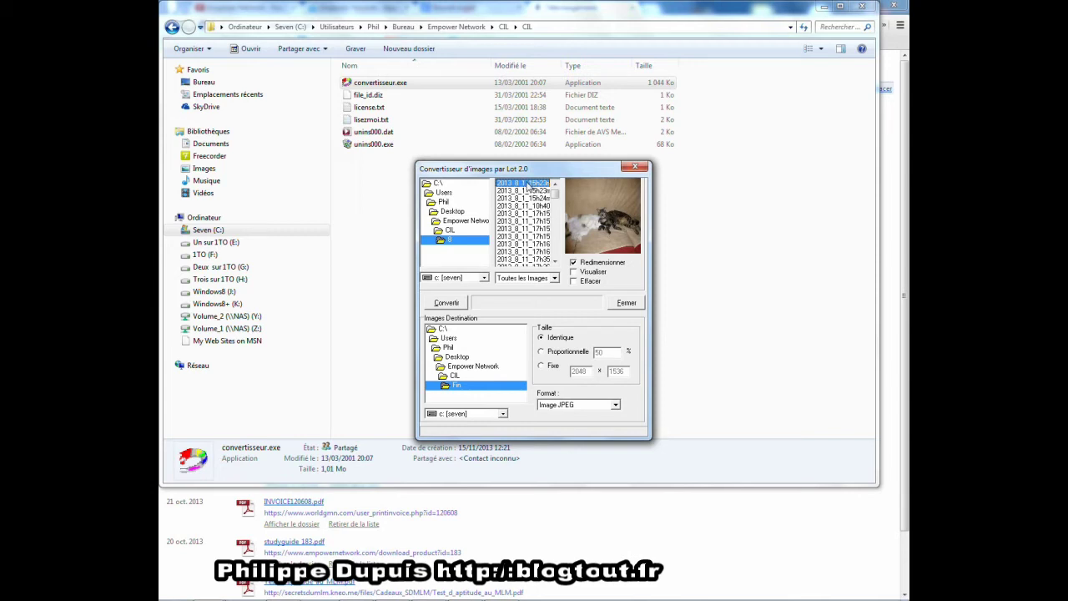
{"action": "left_click", "coordinate": [516, 206]}
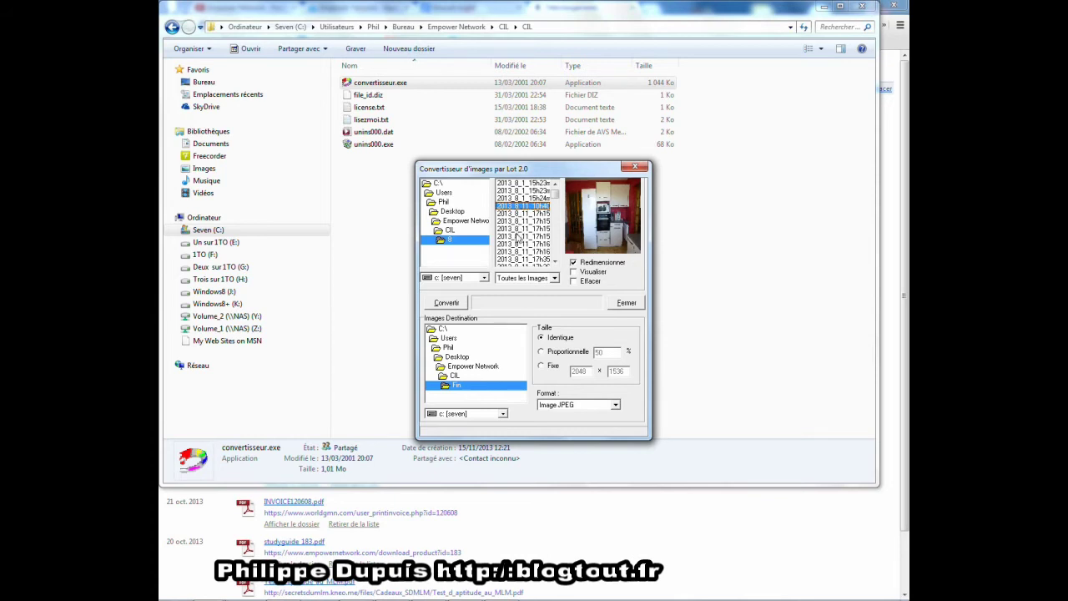
{"action": "left_click", "coordinate": [521, 236], "text": "ctrl"}
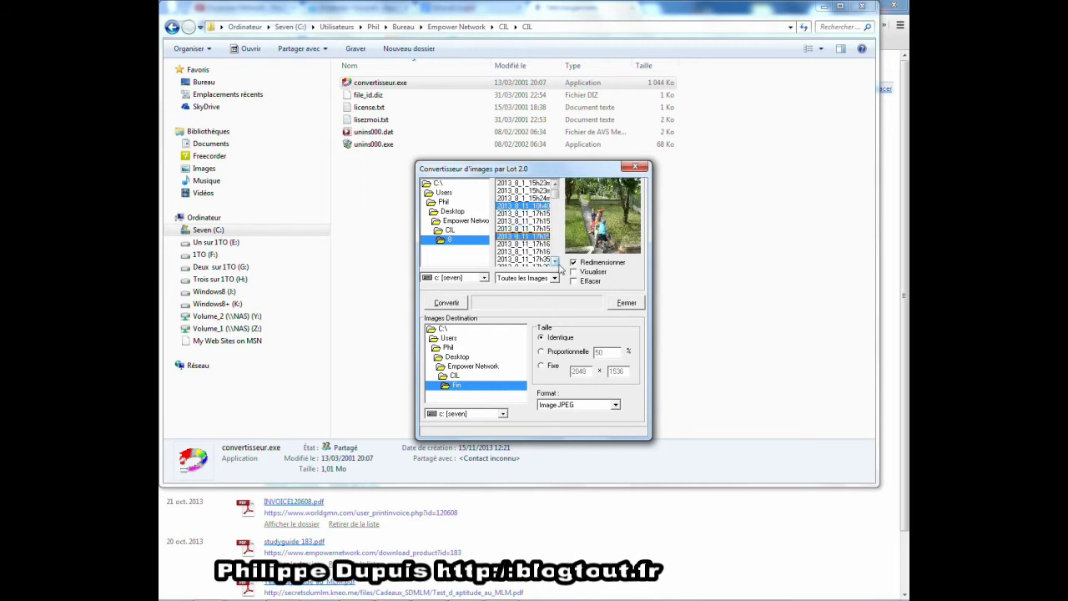
{"action": "left_click", "coordinate": [555, 262]}
{"action": "left_click", "coordinate": [538, 251], "text": "ctrl"}
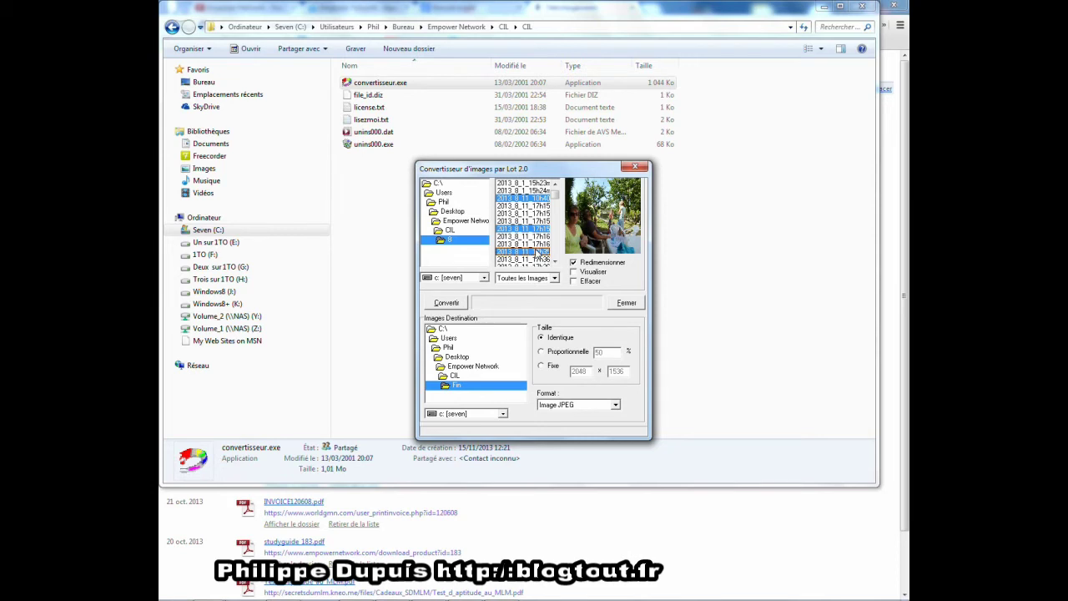
{"action": "left_click", "coordinate": [555, 183]}
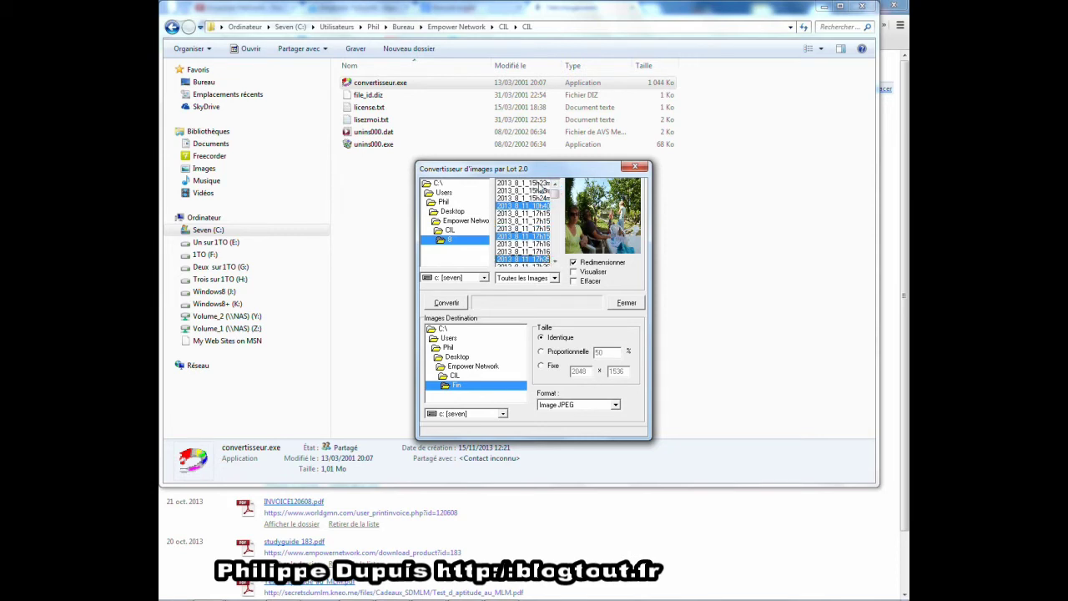
Select the continuous range of source images from the 2013_8_1_15h23 photos through the final 2013_8_4_10h40 photo.
{"action": "left_click", "coordinate": [543, 190]}
{"action": "left_click_drag", "start_coordinate": [556, 193], "coordinate": [556, 253]}
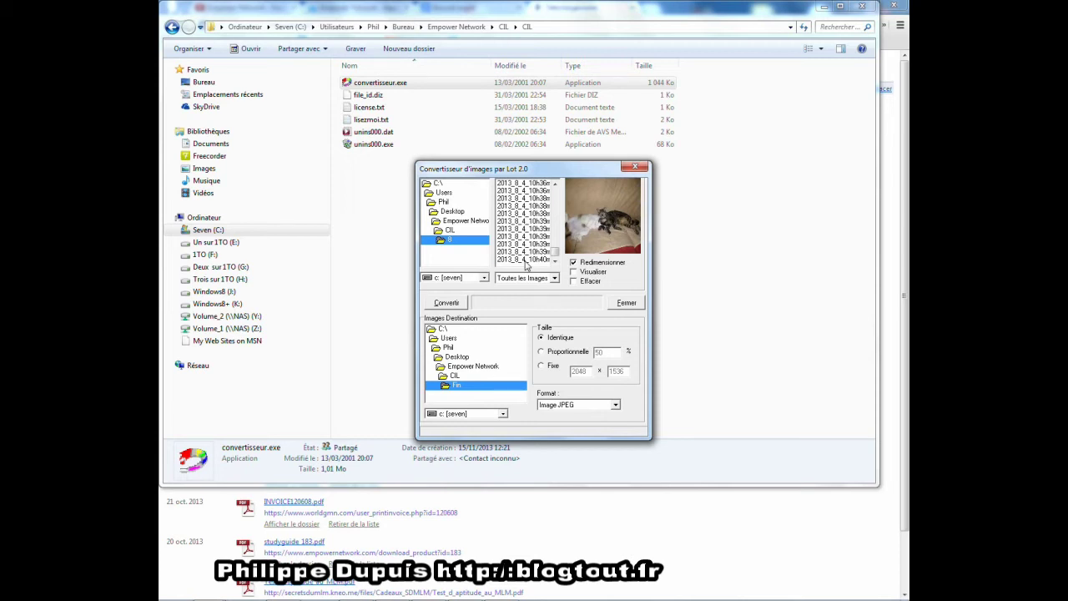
{"action": "left_click", "coordinate": [526, 261], "text": "shift"}
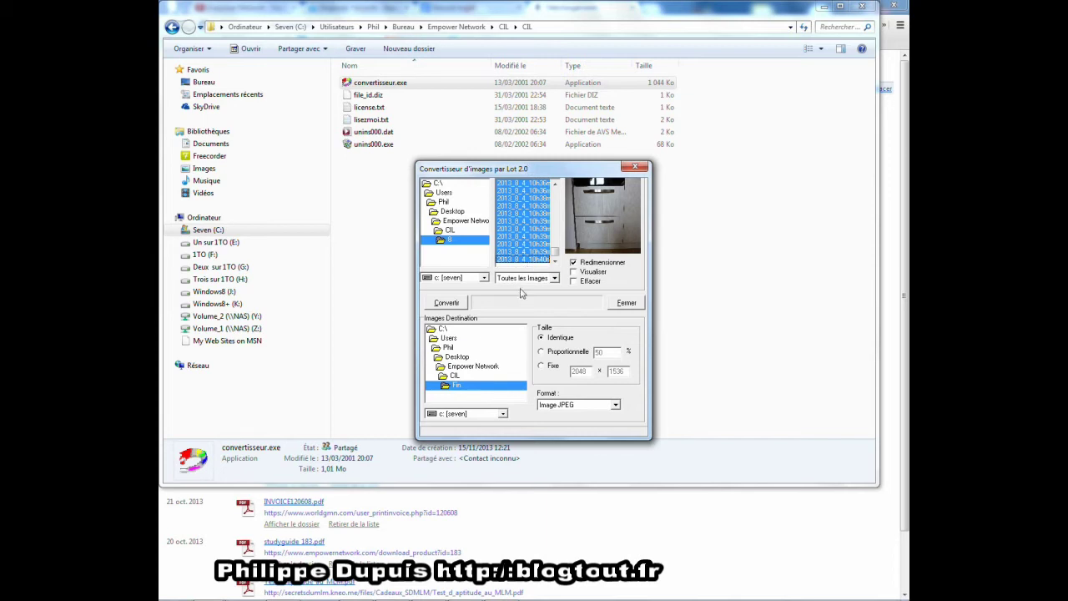
Set the destination folder by browsing from C:\ through Users and the user's profile to Desktop\Empower Network\CIL\Fin.
{"action": "double_click", "coordinate": [442, 329]}
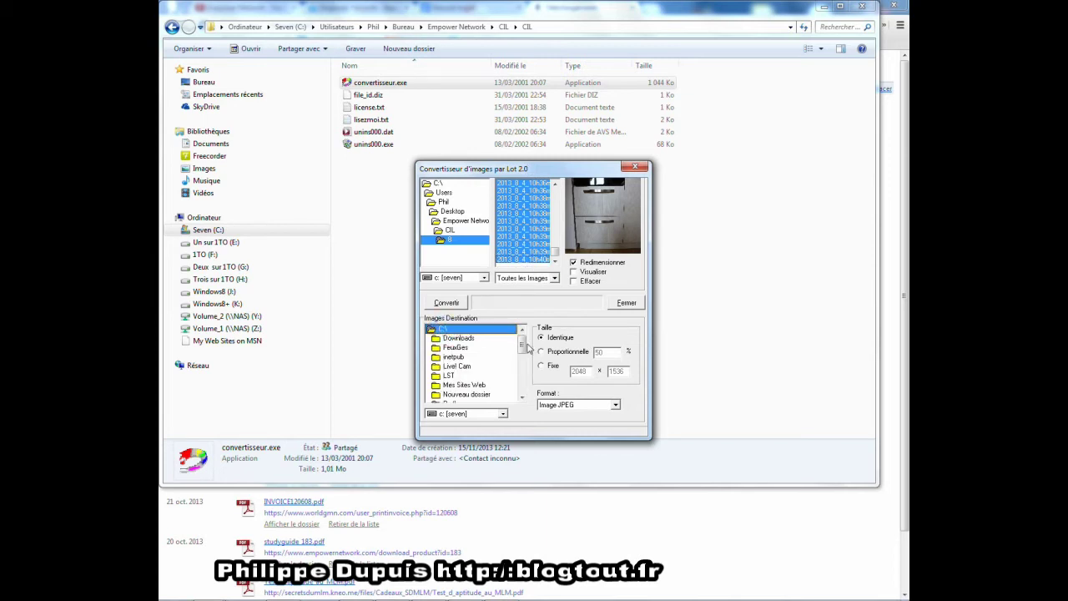
{"action": "left_click_drag", "start_coordinate": [523, 344], "coordinate": [524, 367]}
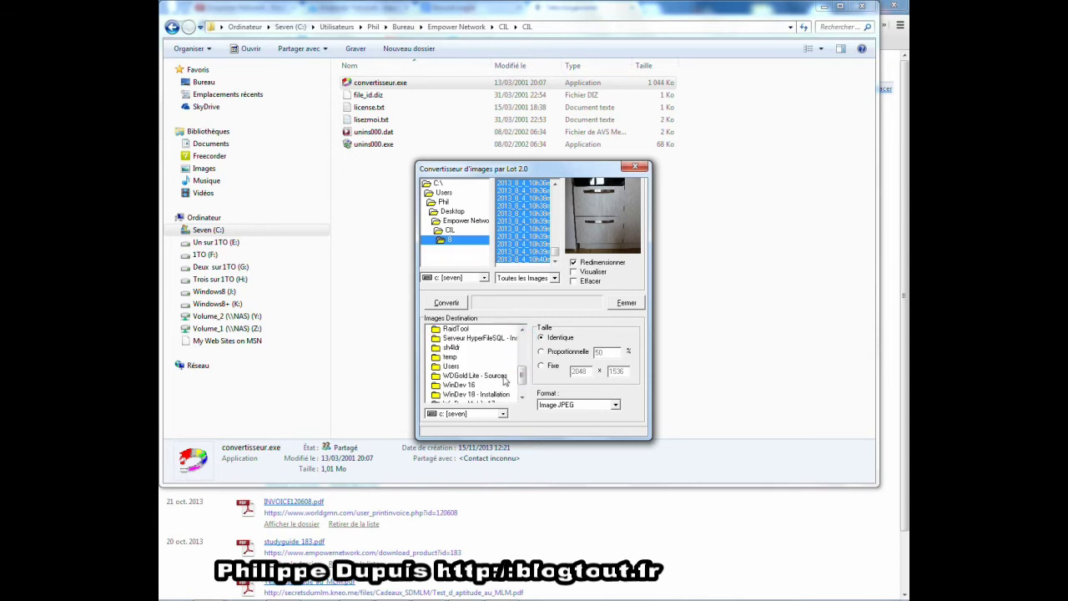
{"action": "double_click", "coordinate": [451, 367]}
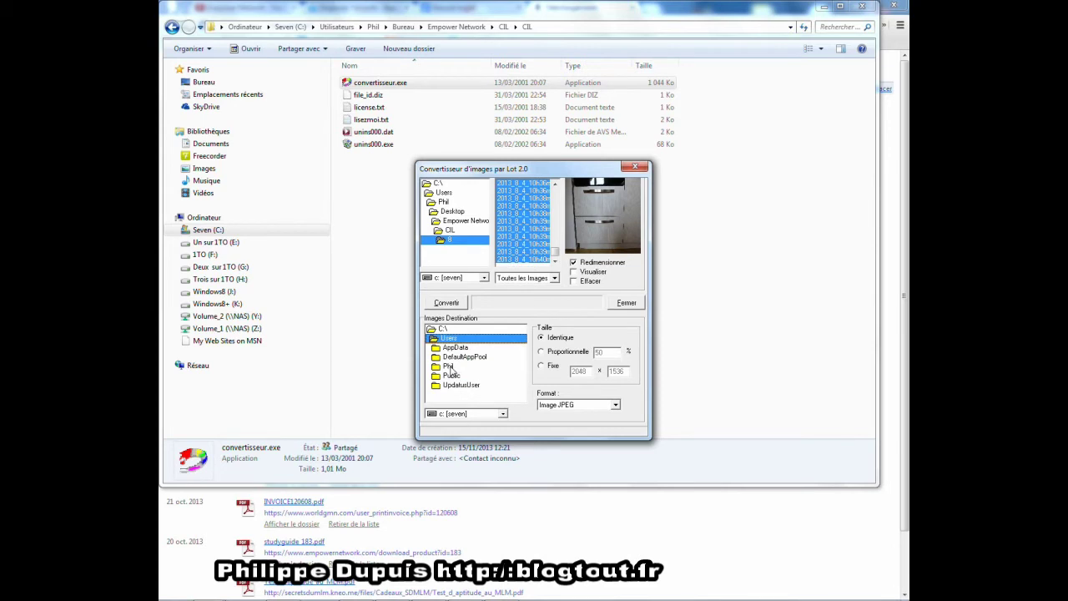
{"action": "double_click", "coordinate": [450, 368]}
{"action": "double_click", "coordinate": [457, 394]}
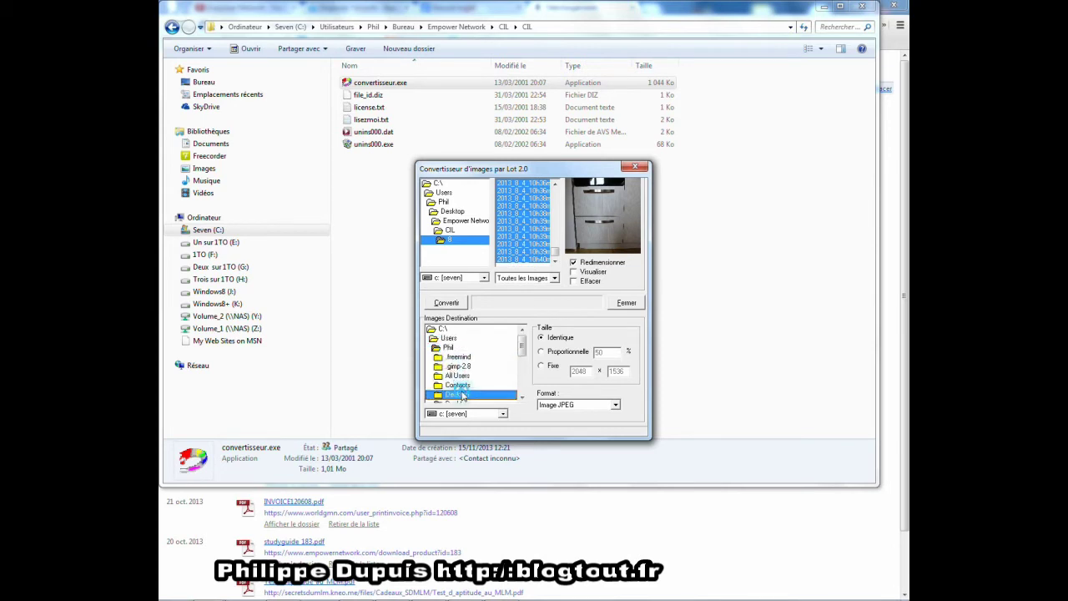
{"action": "scroll", "coordinate": [500, 371], "scroll_direction": "down", "scroll_amount": 3}
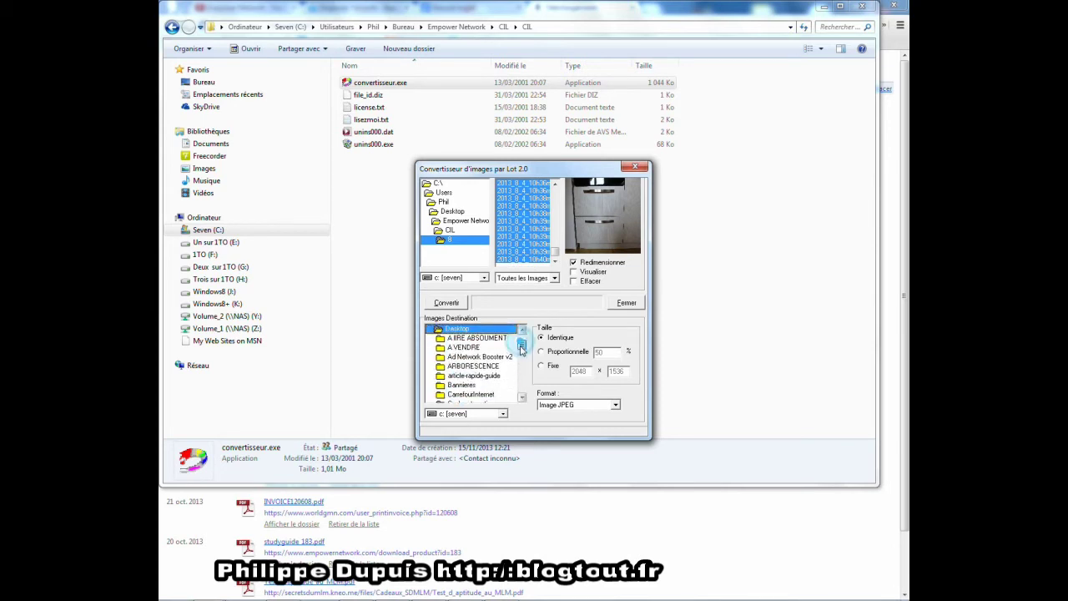
{"action": "scroll", "coordinate": [493, 384], "scroll_direction": "down", "scroll_amount": 2}
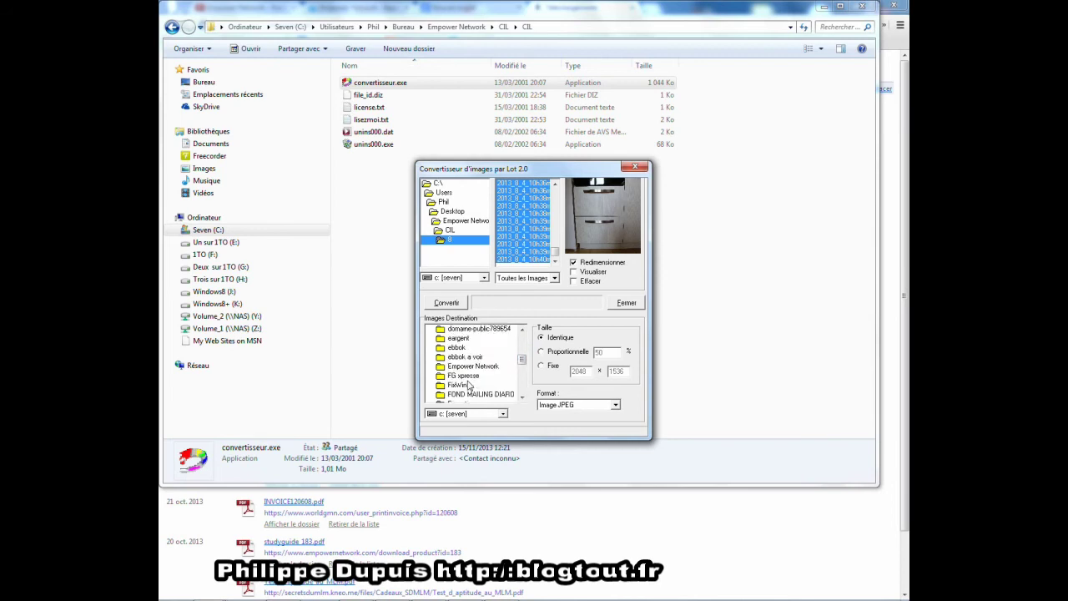
{"action": "left_click", "coordinate": [465, 368]}
{"action": "double_click", "coordinate": [465, 368]}
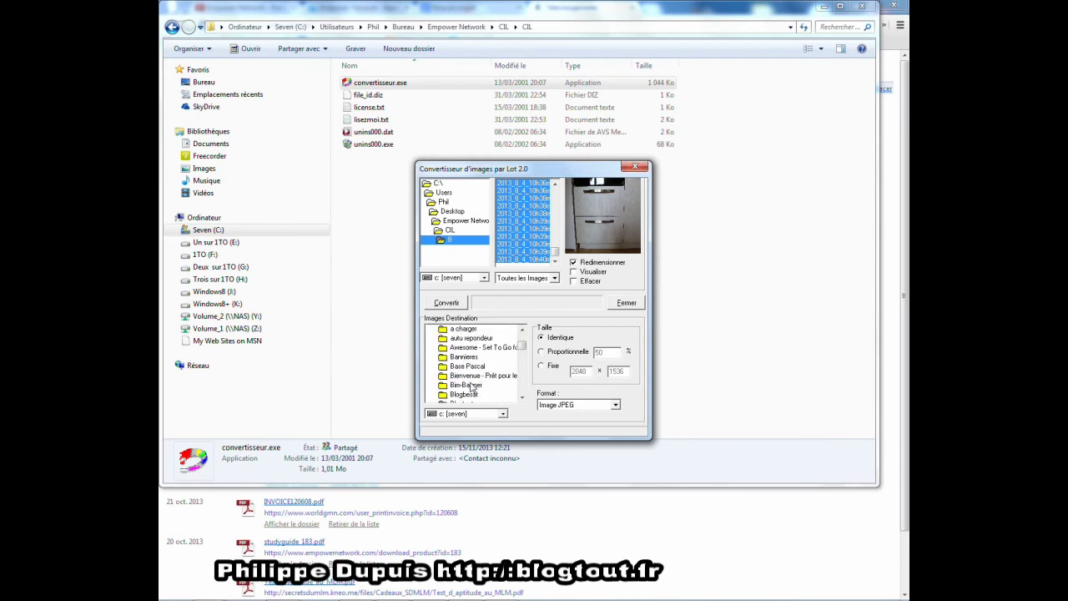
{"action": "double_click", "coordinate": [455, 395]}
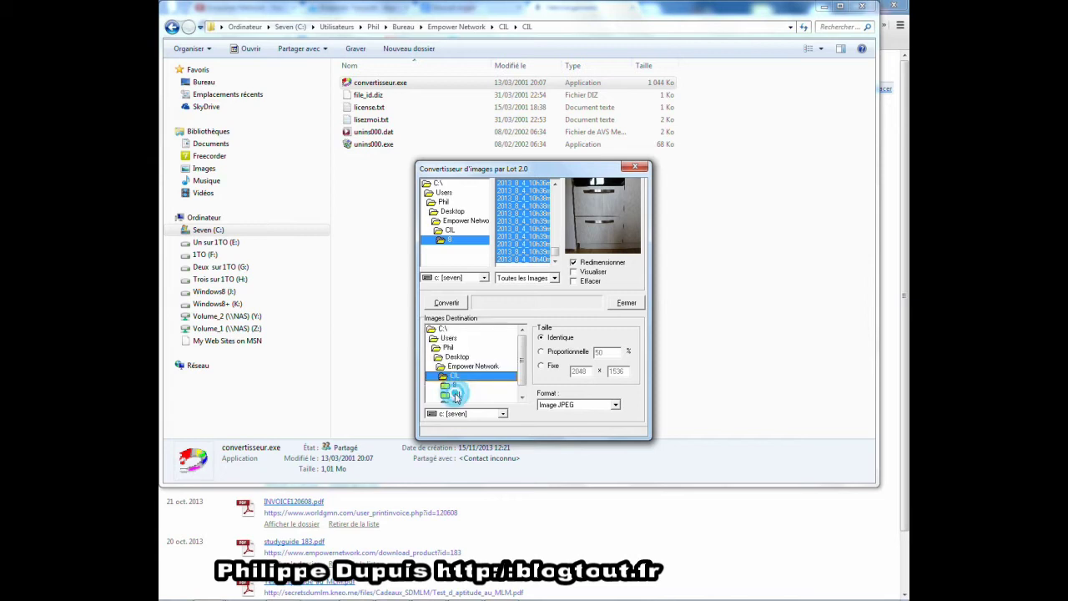
{"action": "double_click", "coordinate": [457, 397]}
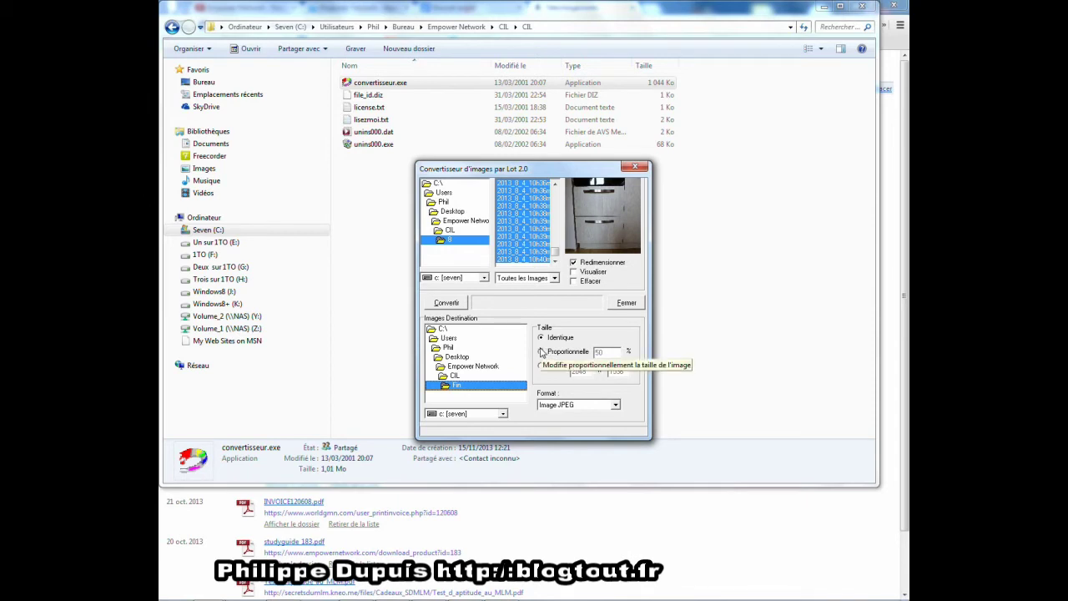
Set the output size to proportional (Proportionnelle) at 60 % and the output format to Image JPEG.
{"action": "left_click", "coordinate": [543, 351]}
{"action": "double_click", "coordinate": [614, 352]}
{"action": "type", "text": "60"}
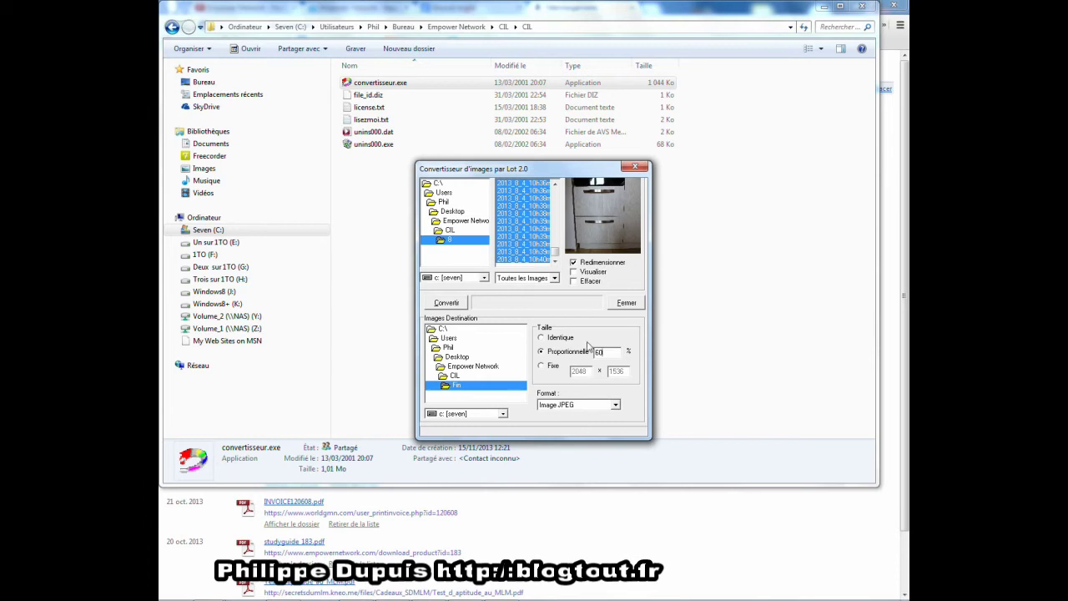
{"action": "left_click", "coordinate": [564, 407]}
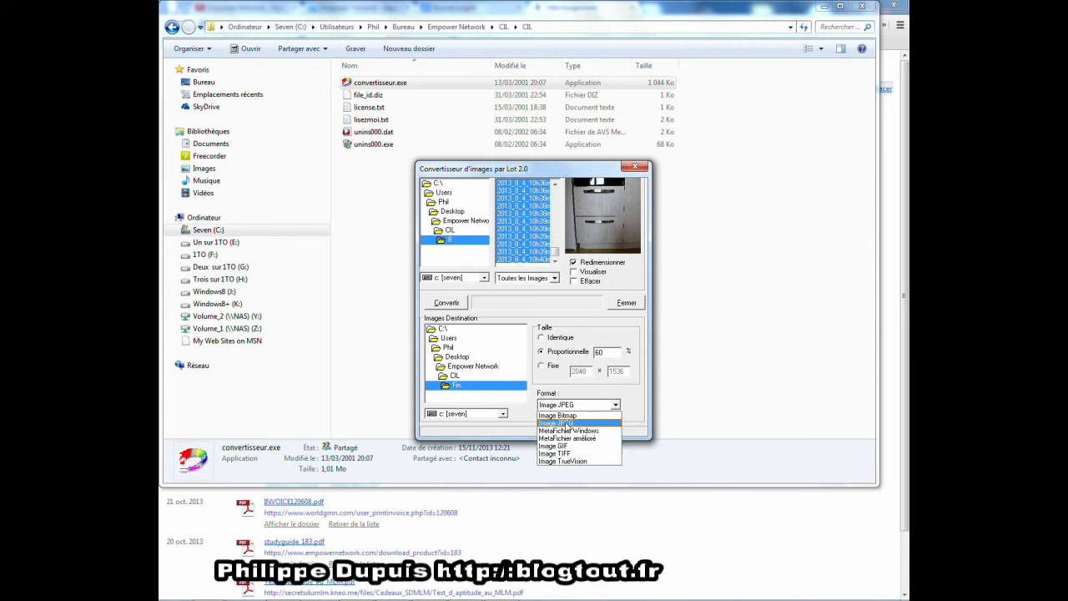
{"action": "left_click", "coordinate": [565, 424]}
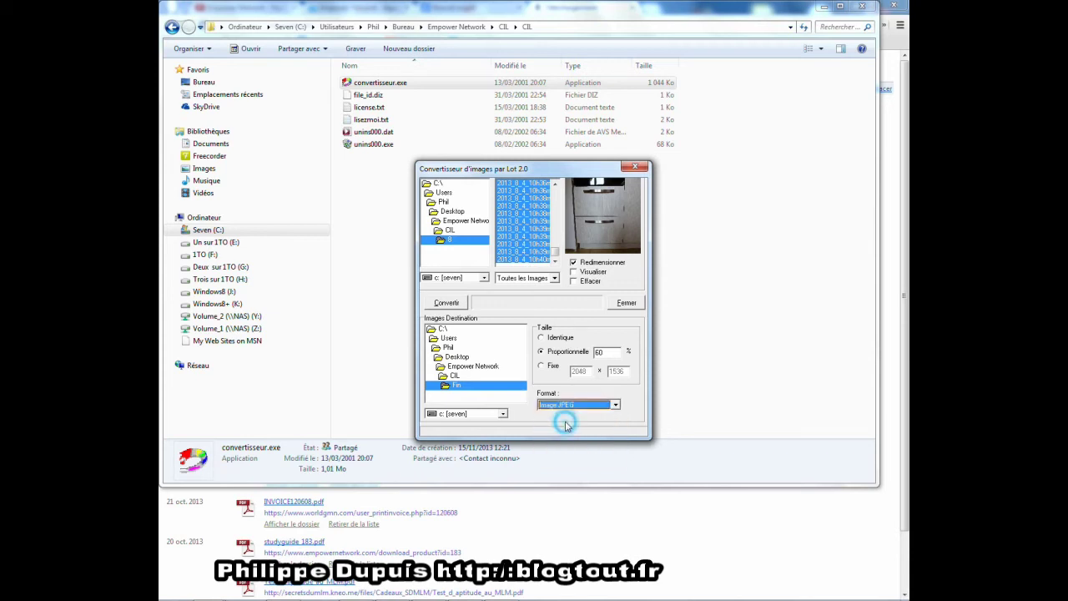
Convert the selected images with a JPEG compression rate of 52, then close the converter once the conversion finishes.
{"action": "left_click", "coordinate": [456, 308]}
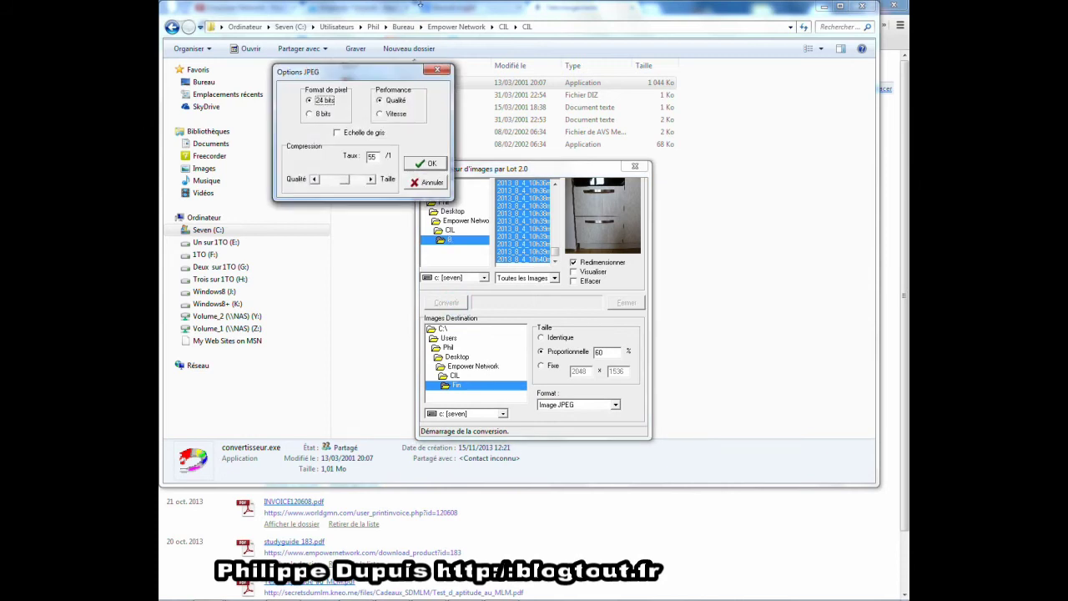
{"action": "left_click_drag", "start_coordinate": [382, 76], "coordinate": [548, 219]}
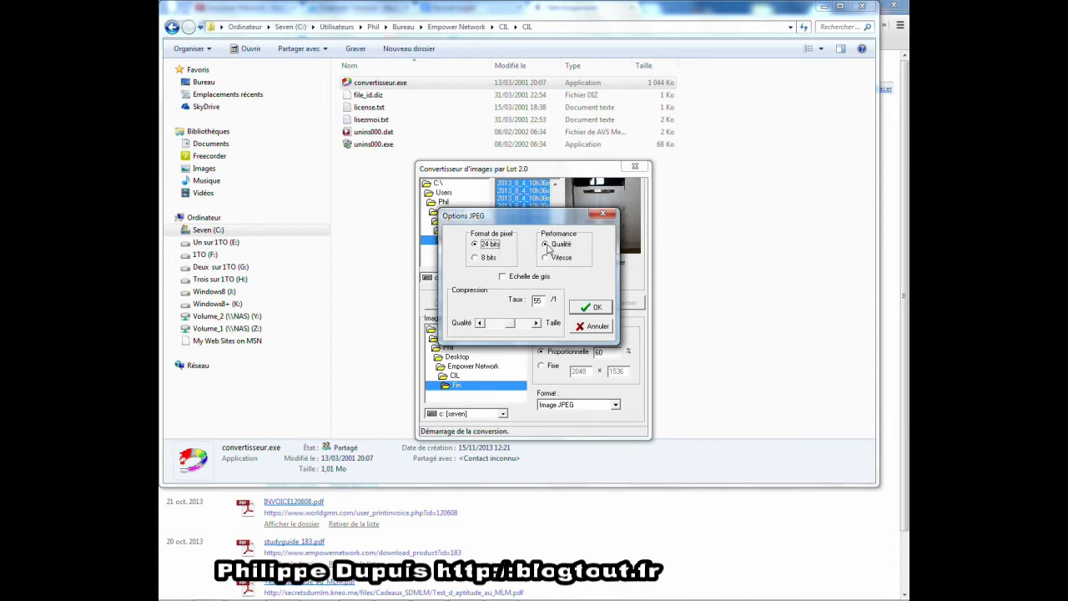
{"action": "double_click", "coordinate": [540, 303]}
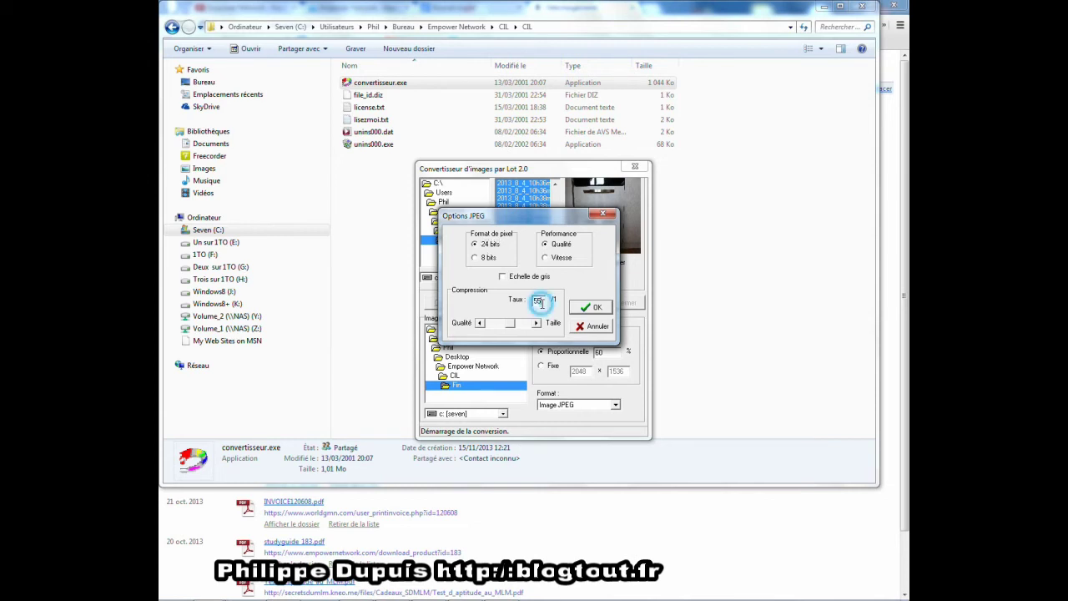
{"action": "type", "text": "52"}
{"action": "left_click", "coordinate": [595, 307]}
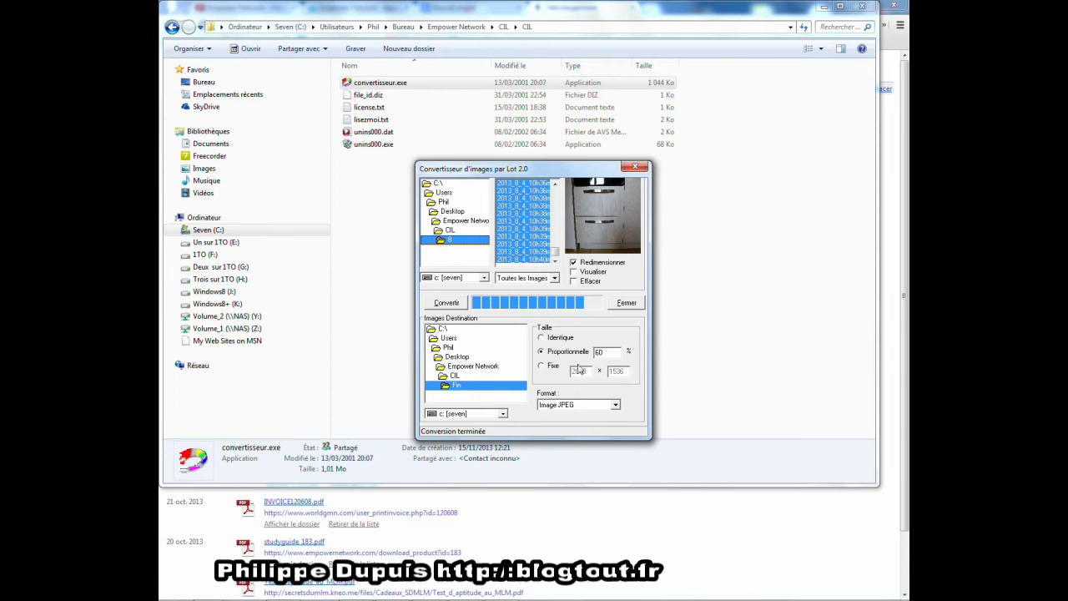
{"action": "left_click", "coordinate": [626, 303]}
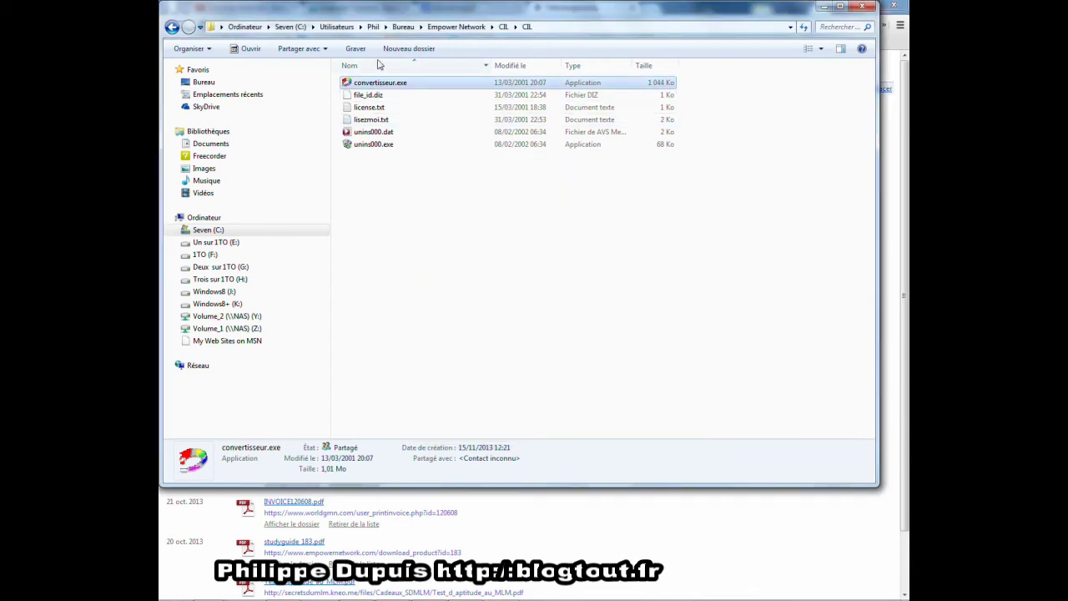
Check the dimensions and file size of the first converted photo in the Fin folder and view it full size.
{"action": "left_click", "coordinate": [504, 26]}
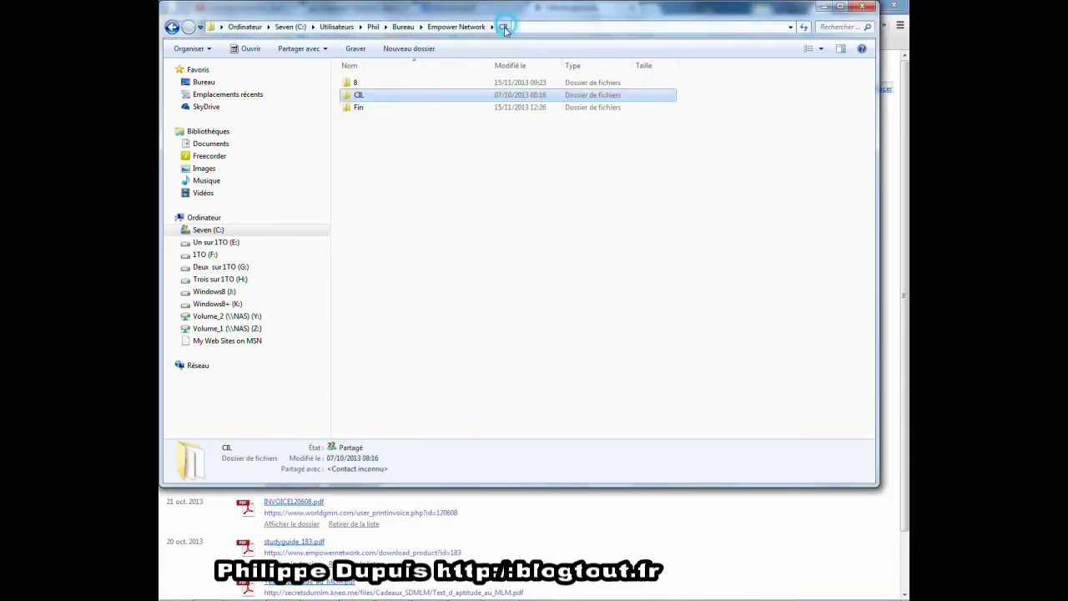
{"action": "double_click", "coordinate": [357, 107]}
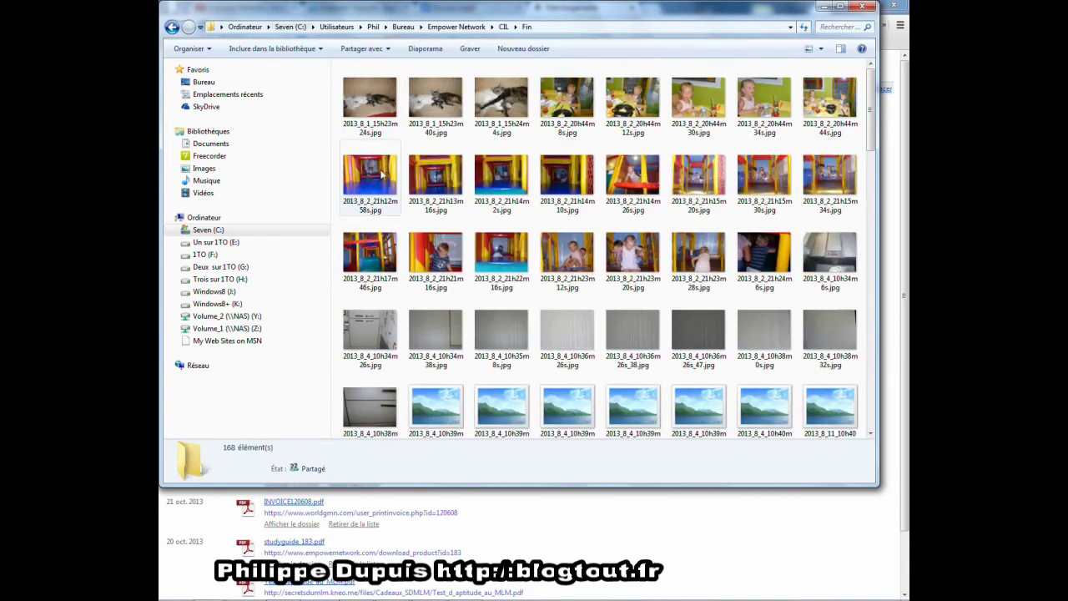
{"action": "left_click_drag", "start_coordinate": [868, 124], "coordinate": [871, 83]}
{"action": "left_click", "coordinate": [359, 101]}
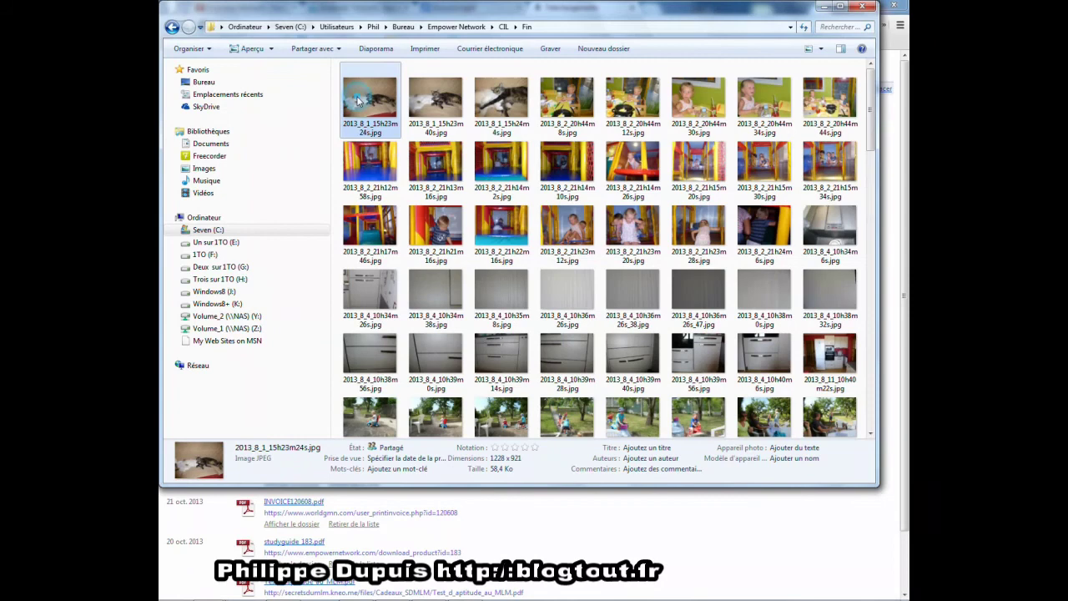
{"action": "double_click", "coordinate": [359, 101]}
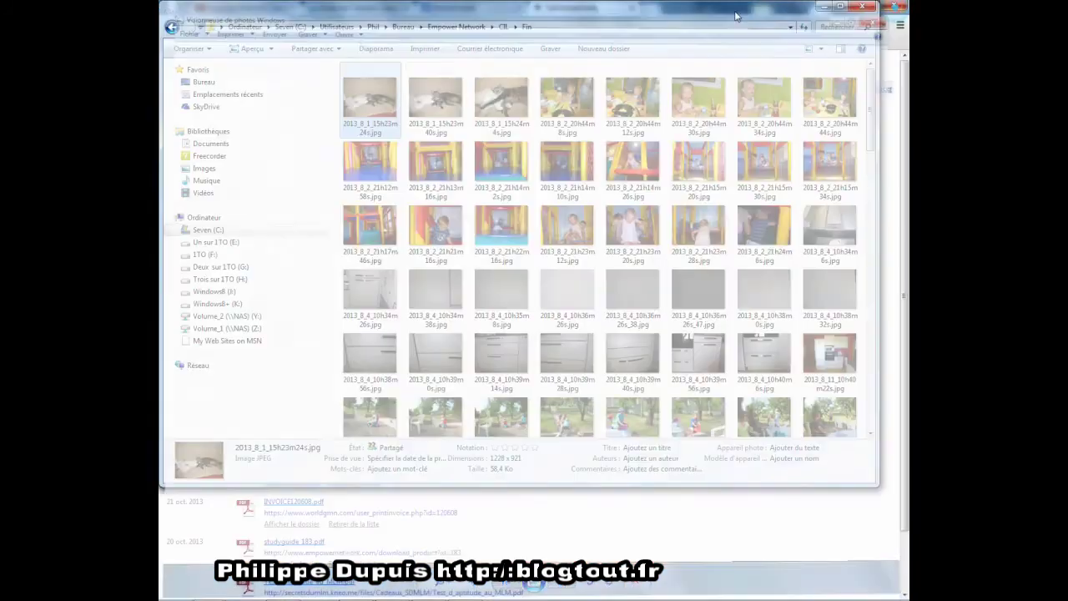
{"action": "left_click", "coordinate": [893, 5]}
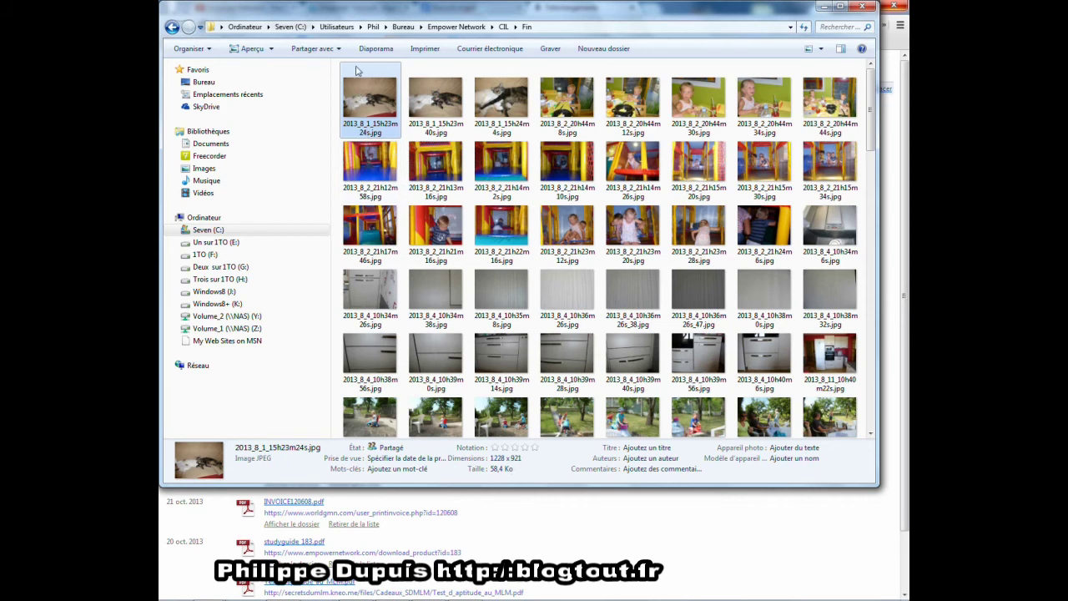
Check the dimensions and file size of the original 2013_8_1_15h23m24s.JPG in folder 8, then return to the parent CIL folder.
{"action": "left_click", "coordinate": [502, 27]}
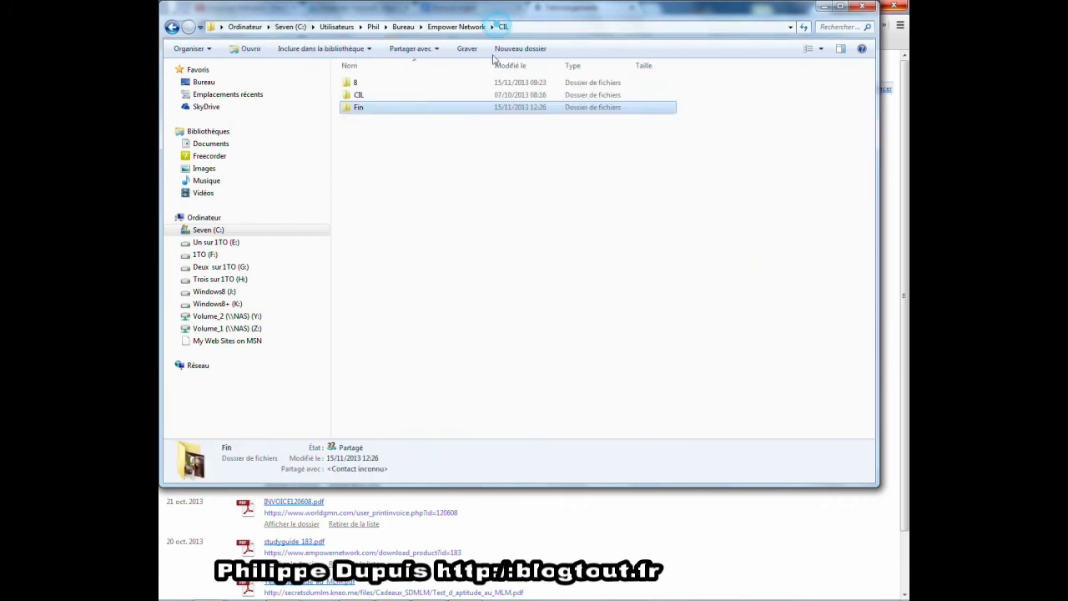
{"action": "double_click", "coordinate": [359, 82]}
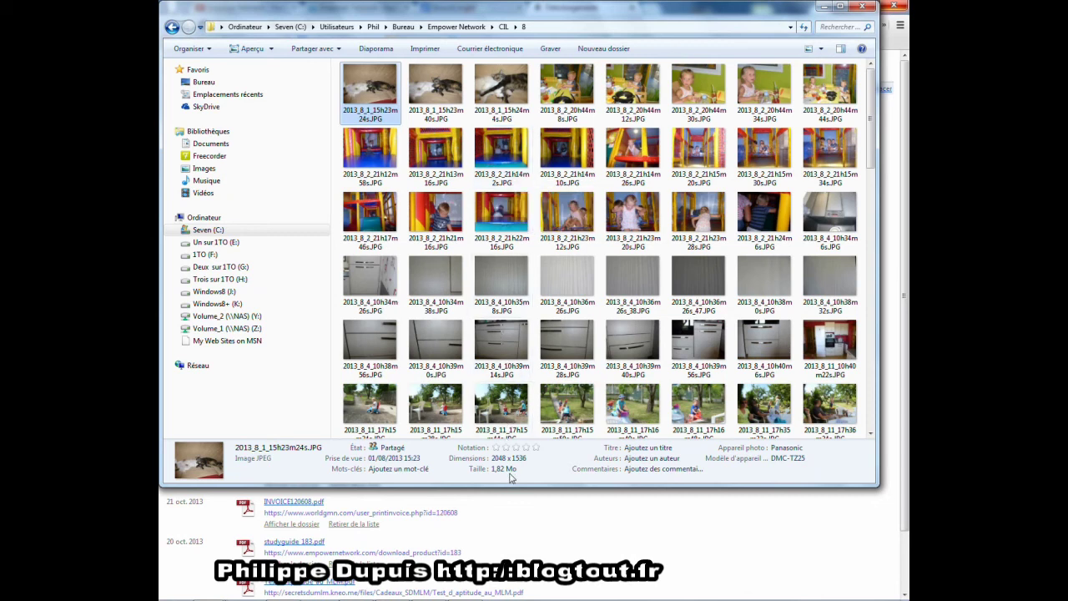
{"action": "left_click", "coordinate": [505, 26]}
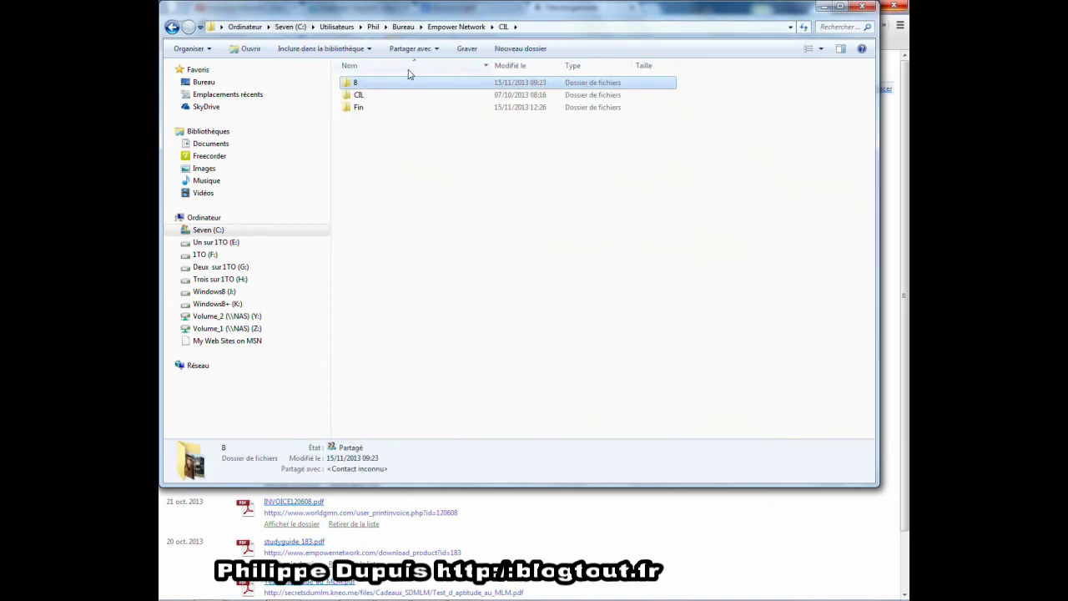
Open the converted photo 2013_8_2_20h44m30s.jpg from the Fin folder to inspect its image quality.
{"action": "left_click", "coordinate": [358, 108]}
{"action": "left_click", "coordinate": [358, 107]}
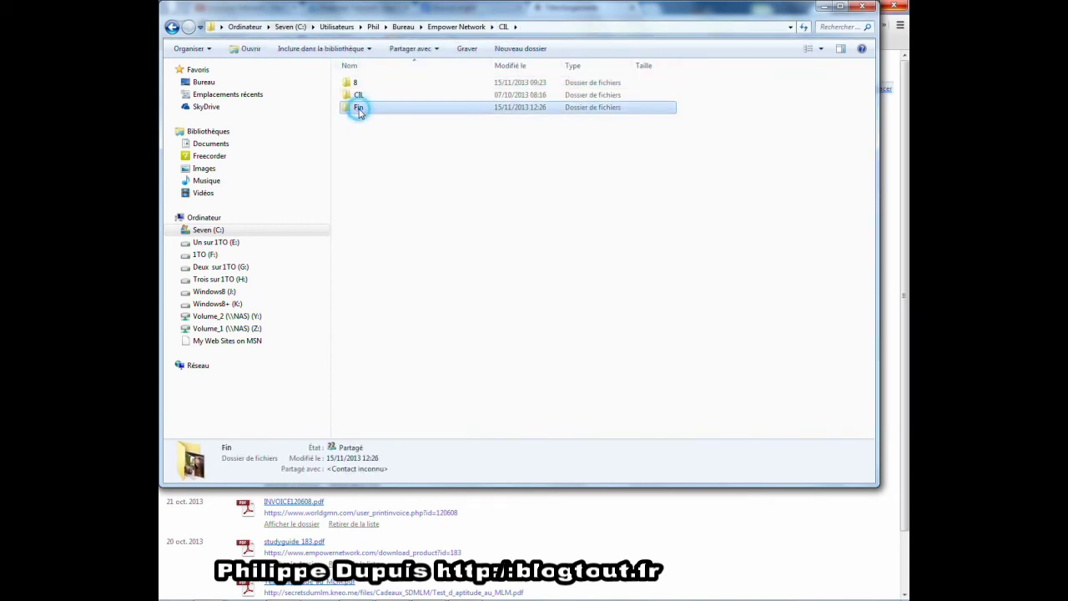
{"action": "double_click", "coordinate": [358, 108]}
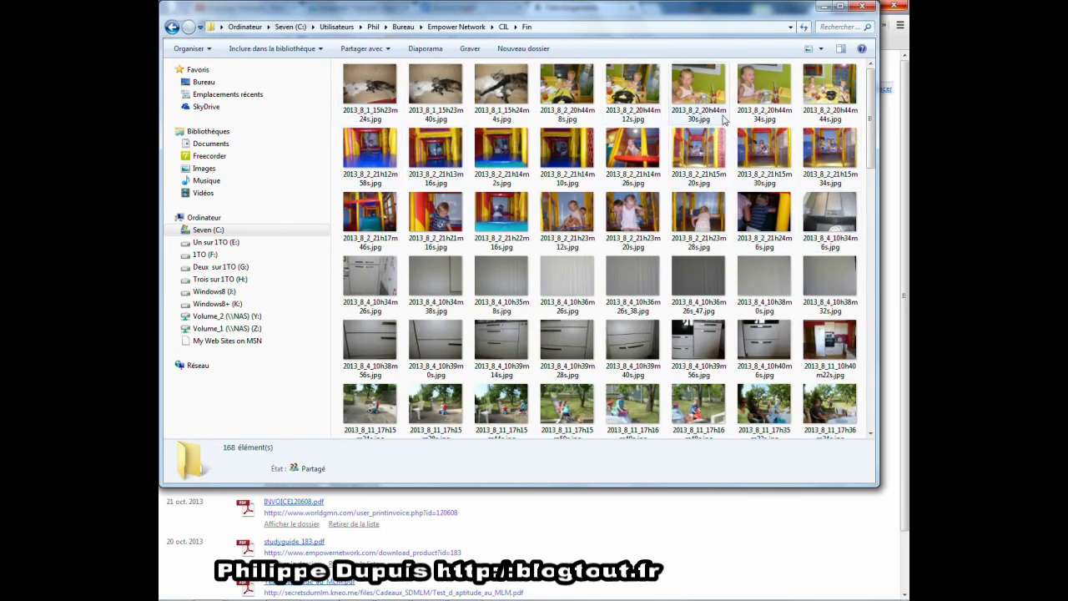
{"action": "left_click", "coordinate": [710, 94]}
{"action": "double_click", "coordinate": [710, 92]}
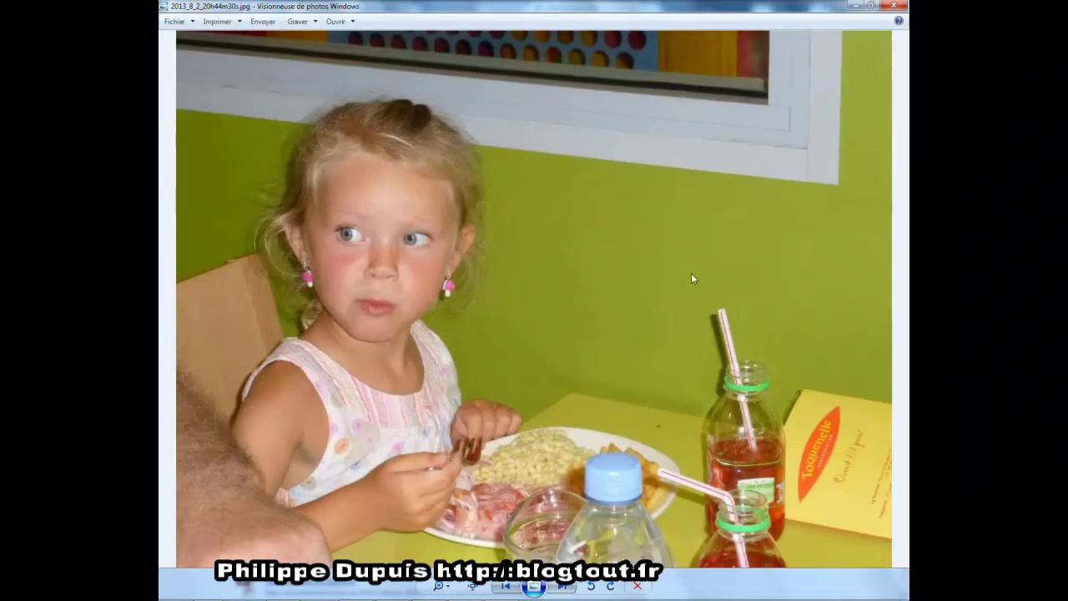